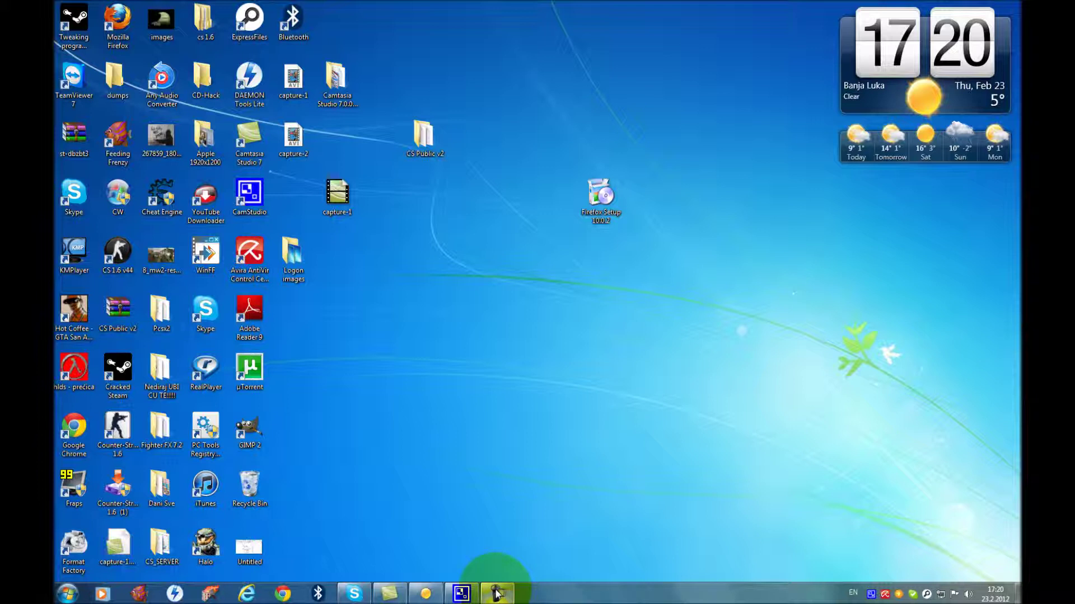
- Open the recorder's tool options and set recordings to be saved as .avi
{"action": "left_click", "coordinate": [665, 504]}
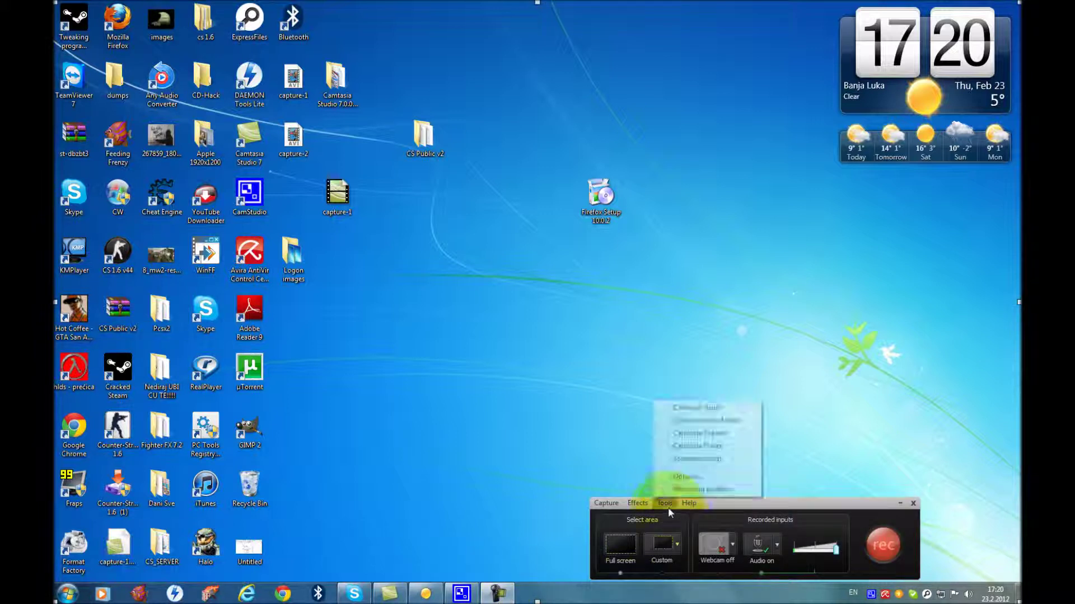
{"action": "left_click", "coordinate": [679, 478]}
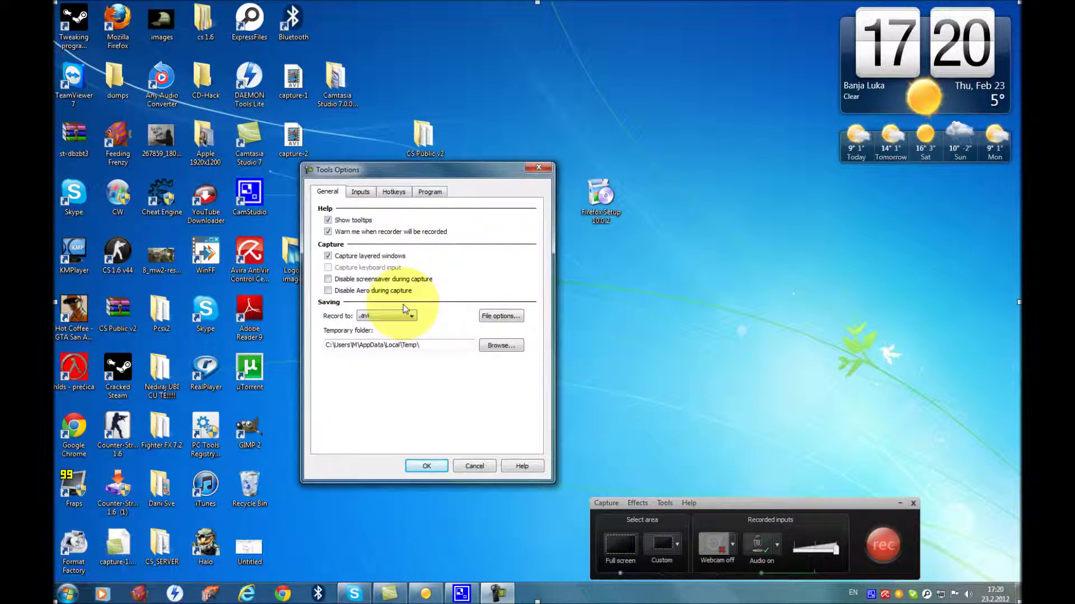
{"action": "left_click", "coordinate": [371, 318]}
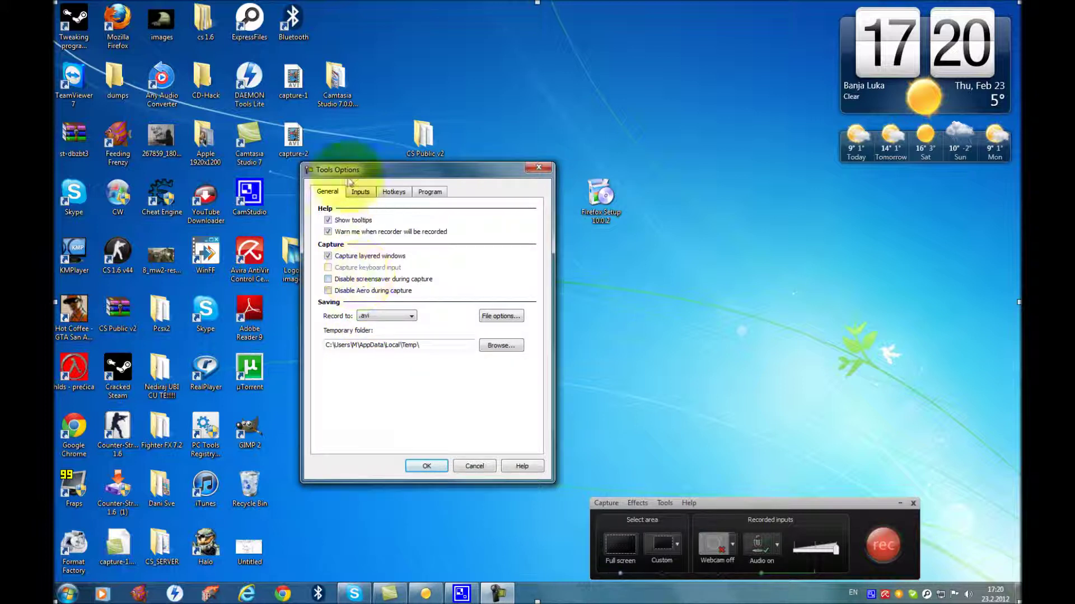
- Set the screen capture frame rate to 30 and accept the PCM 44.100 kHz, 16 Bit, Stereo audio format
{"action": "left_click", "coordinate": [360, 196]}
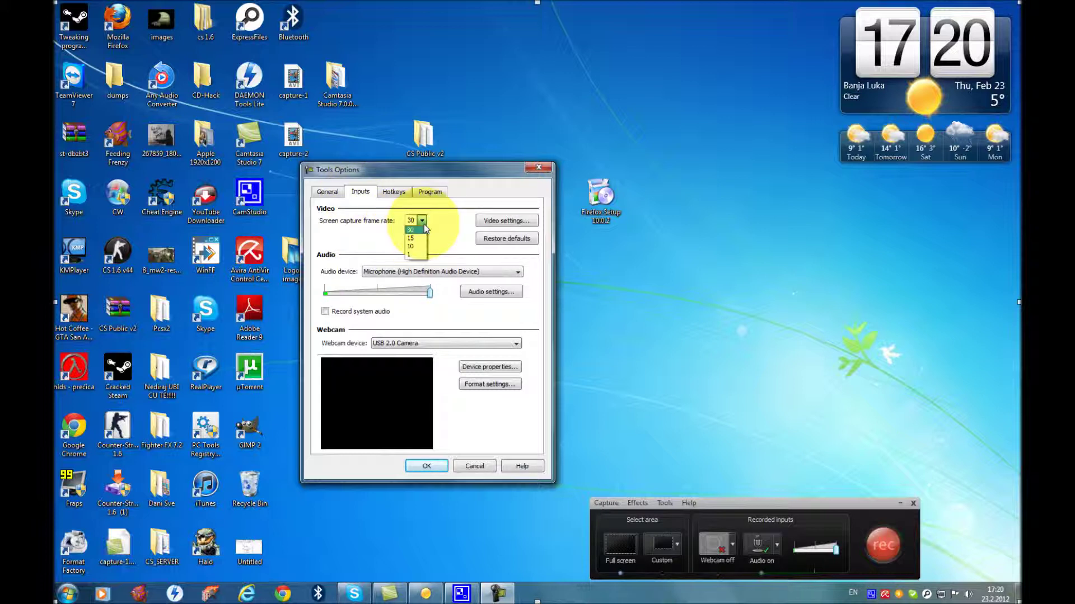
{"action": "left_click", "coordinate": [419, 230]}
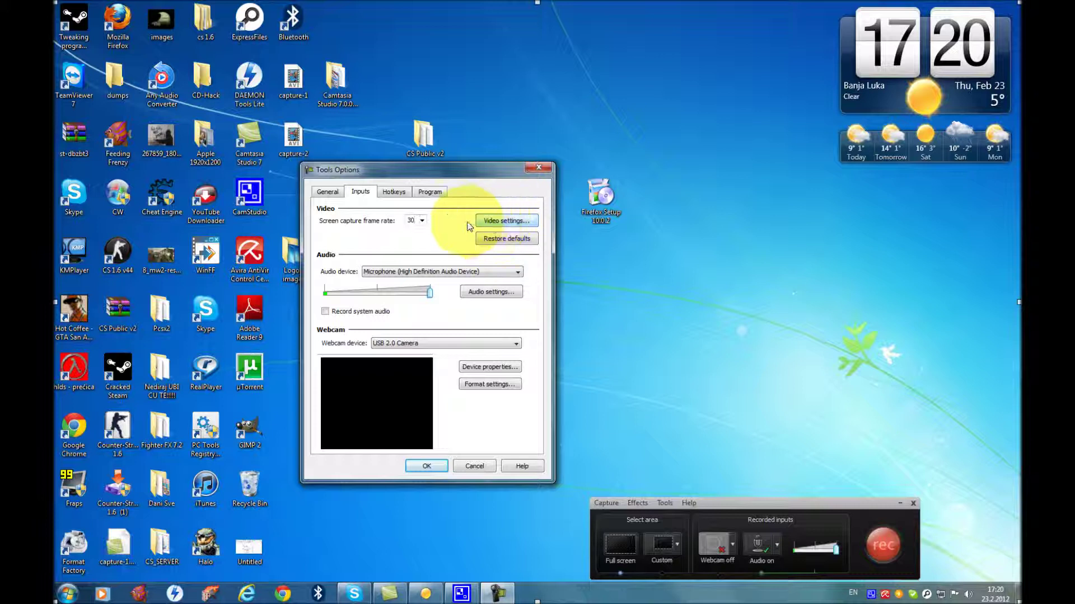
{"action": "left_click", "coordinate": [476, 294]}
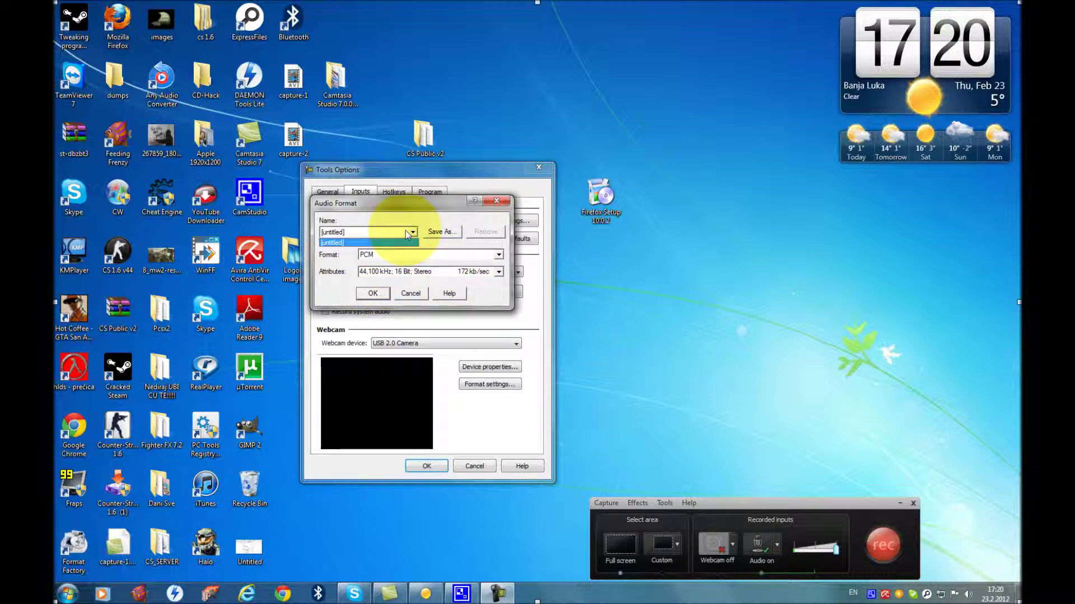
{"action": "left_click", "coordinate": [373, 293]}
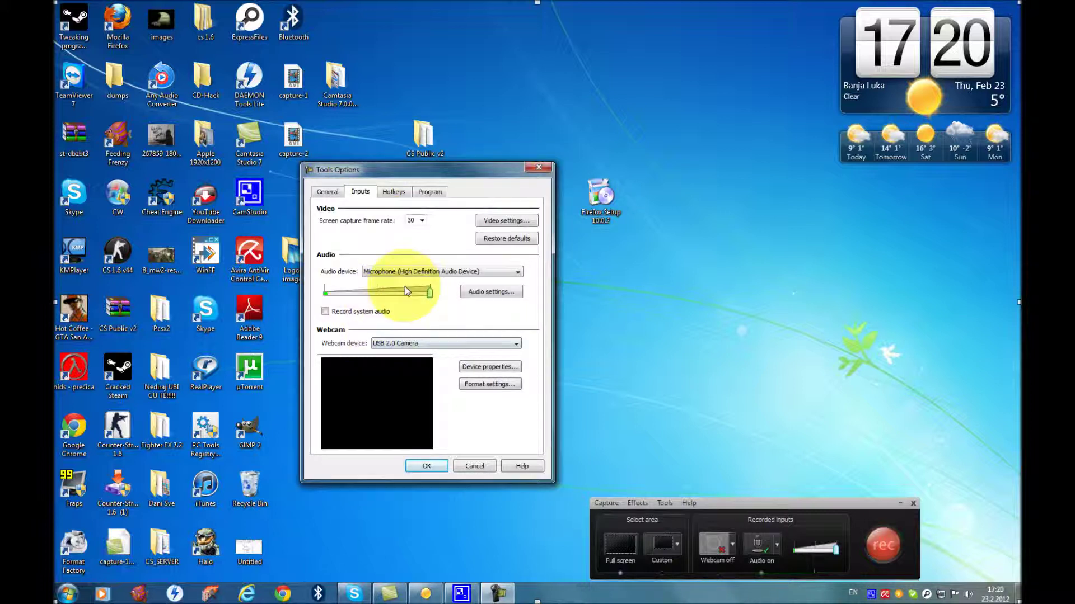
- Review the recorder hotkeys for Record/Pause, Stop, Marker, ScreenDraw and Hide Tray Icon
{"action": "left_click", "coordinate": [387, 194]}
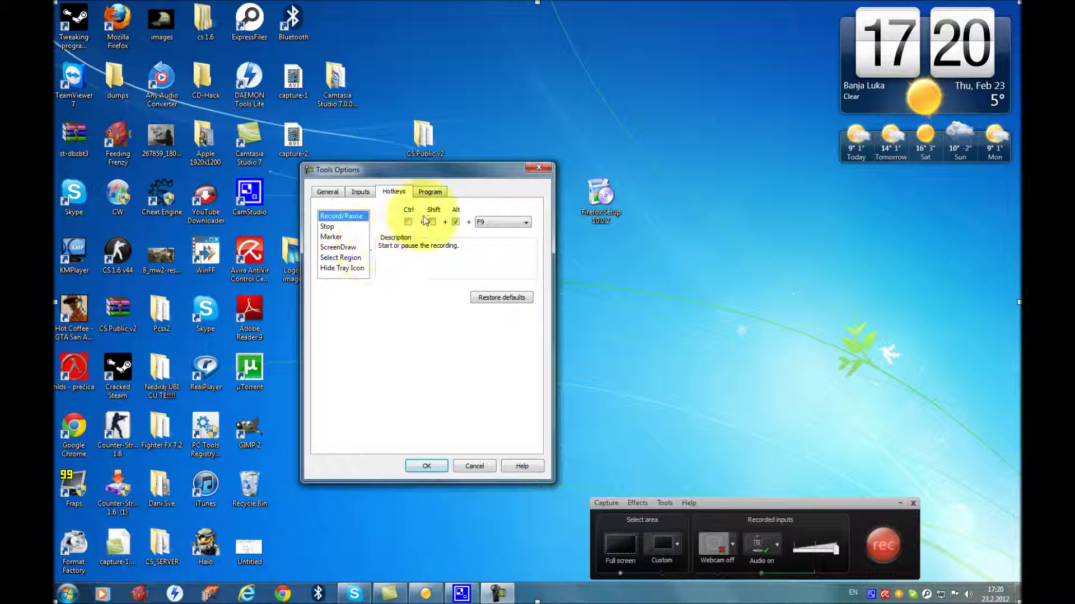
{"action": "left_click", "coordinate": [334, 227]}
{"action": "left_click", "coordinate": [336, 247]}
{"action": "left_click", "coordinate": [350, 269]}
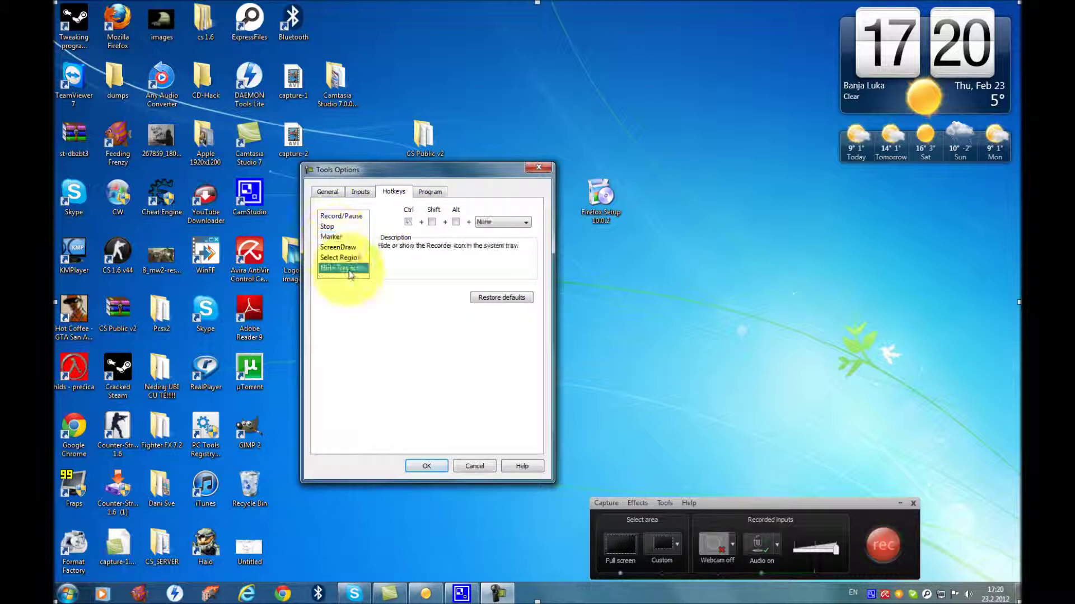
{"action": "left_click", "coordinate": [351, 270]}
{"action": "left_click", "coordinate": [347, 247]}
{"action": "left_click", "coordinate": [337, 236]}
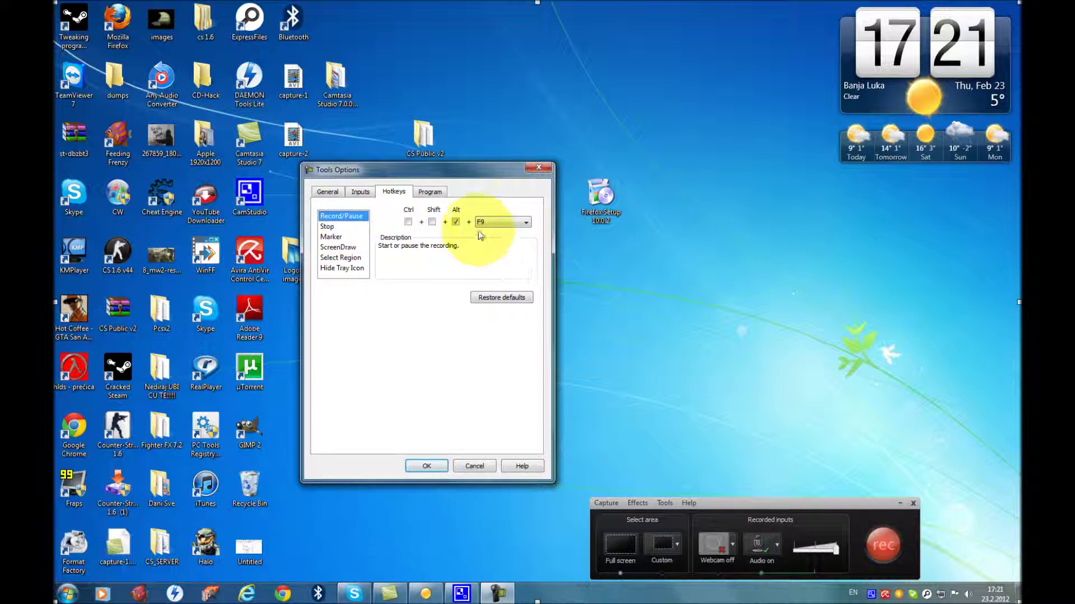
{"action": "left_click", "coordinate": [500, 222]}
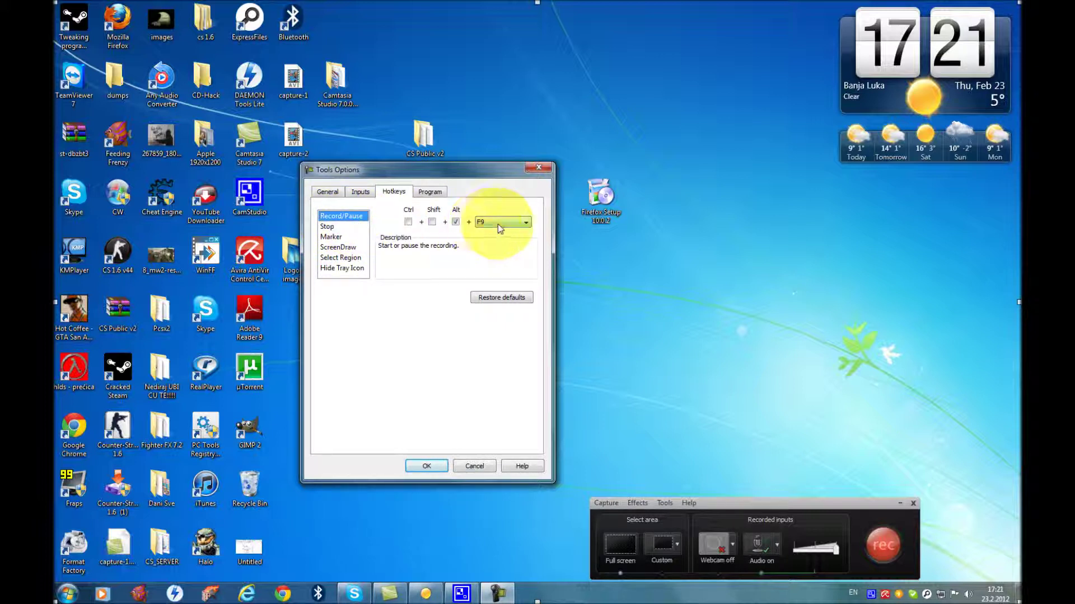
{"action": "left_click", "coordinate": [339, 216]}
- Check the recorder's program settings and accept the tool options
{"action": "left_click", "coordinate": [420, 192]}
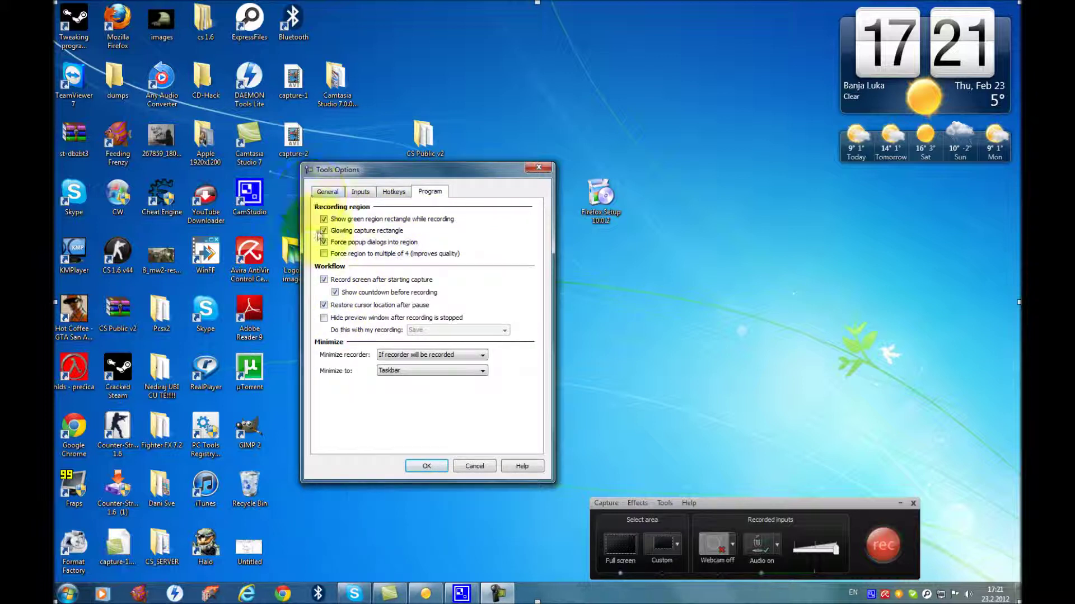
{"action": "left_click", "coordinate": [325, 192]}
{"action": "left_click", "coordinate": [428, 468]}
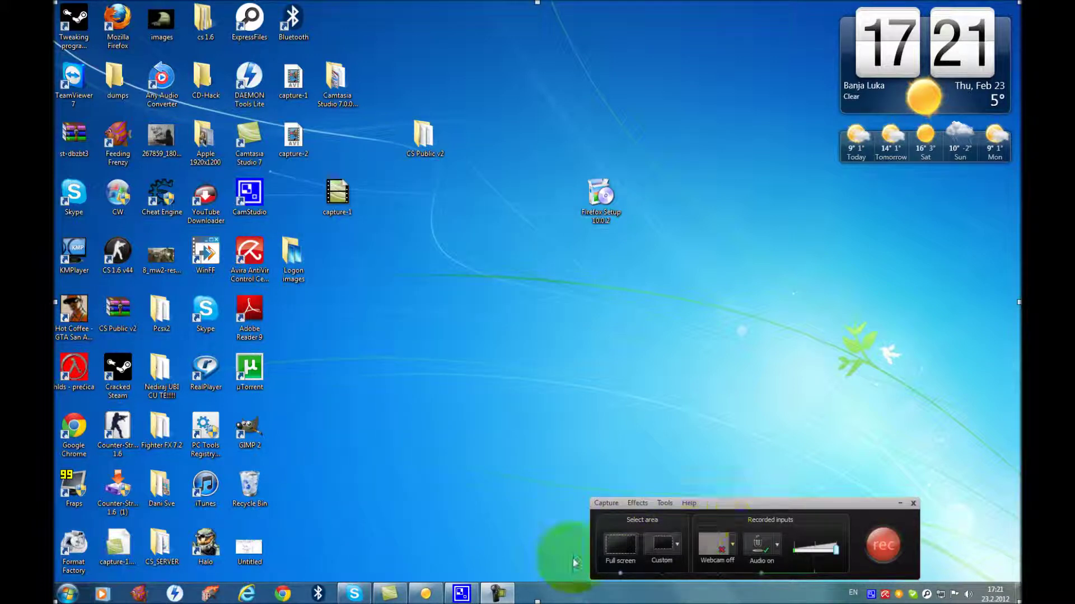
- Switch to Camtasia Studio with the recorder minimized, and preview the first seconds of capture-2.avi
{"action": "left_click", "coordinate": [392, 596]}
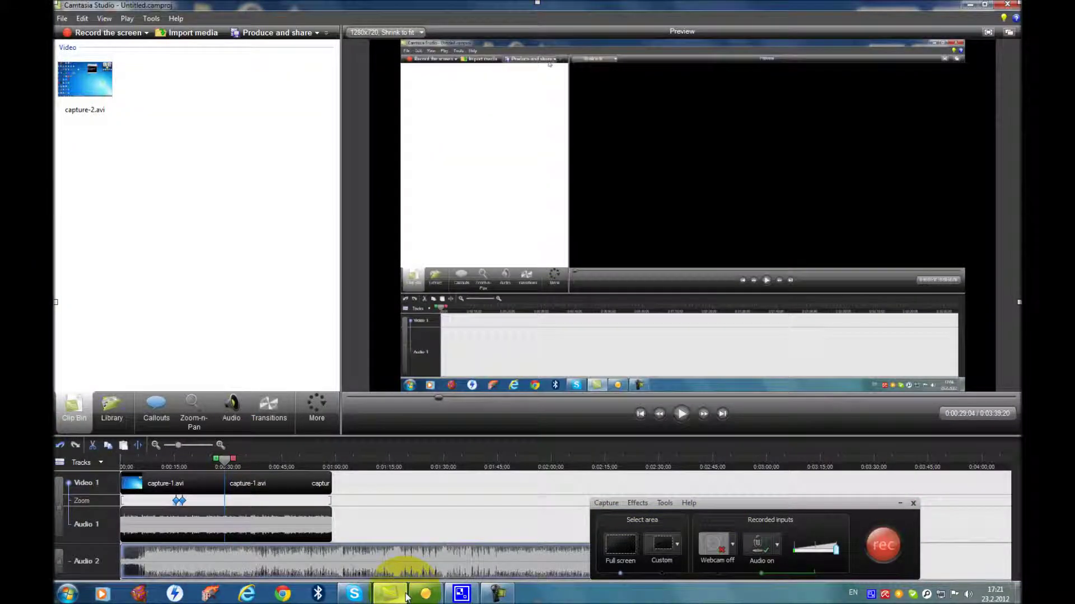
{"action": "left_click", "coordinate": [900, 504]}
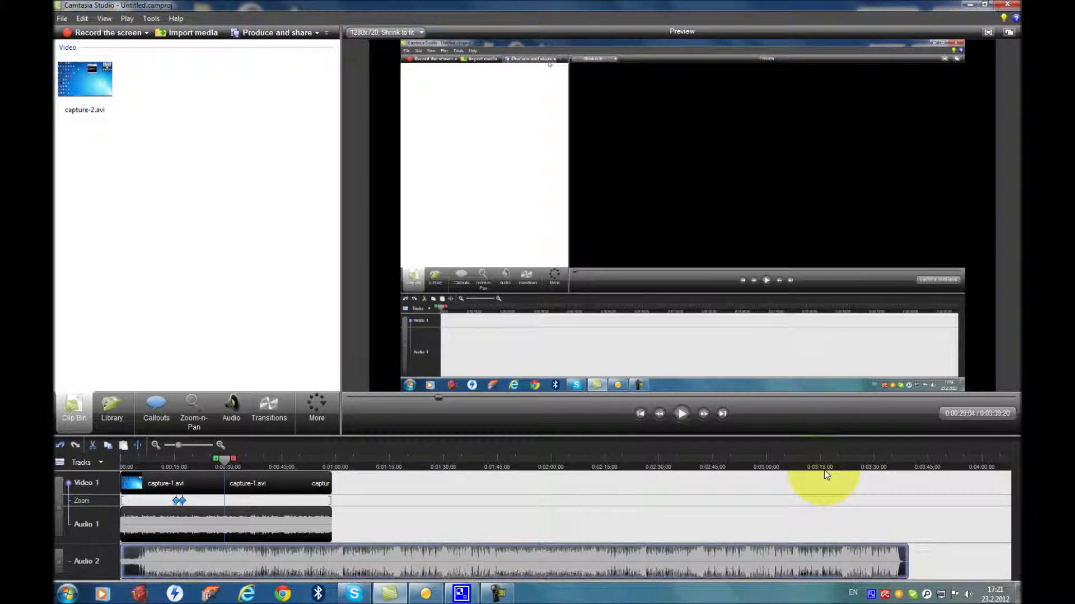
{"action": "left_click", "coordinate": [86, 77]}
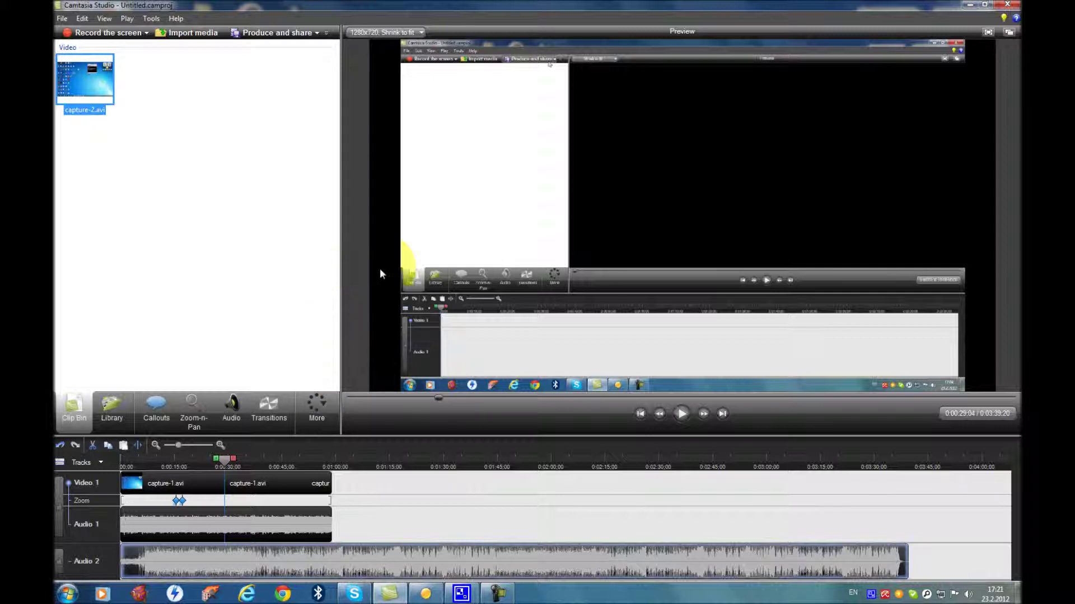
{"action": "left_click", "coordinate": [116, 73]}
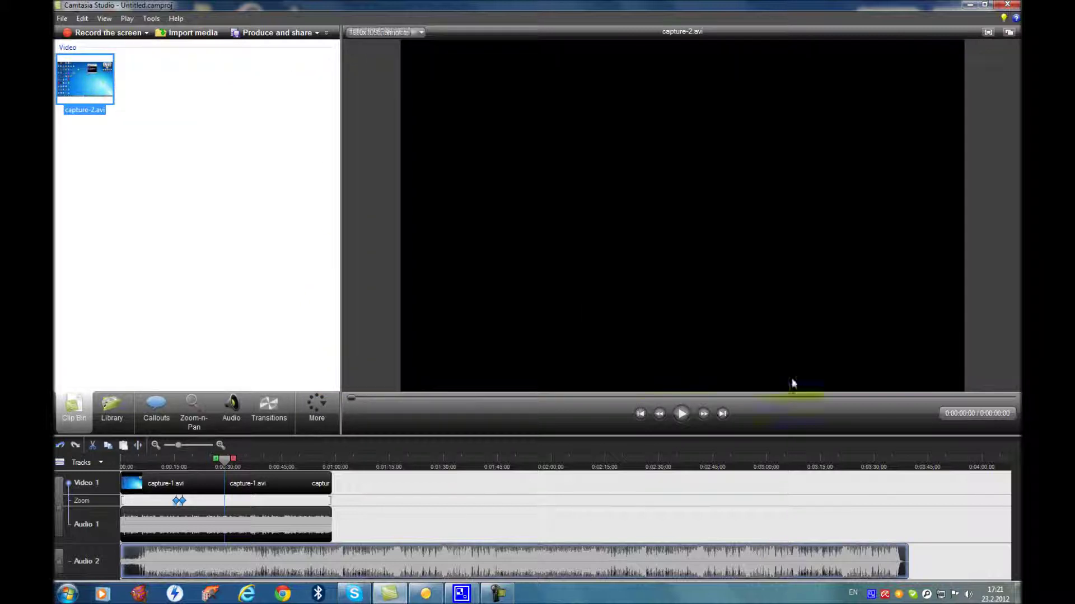
{"action": "left_click", "coordinate": [682, 415]}
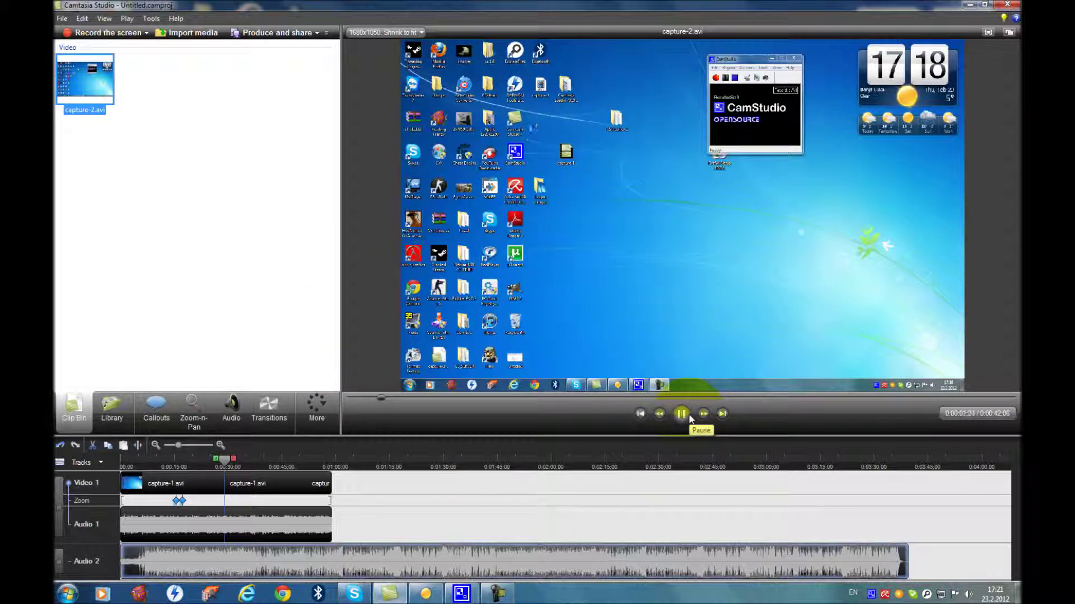
{"action": "left_click", "coordinate": [476, 60]}
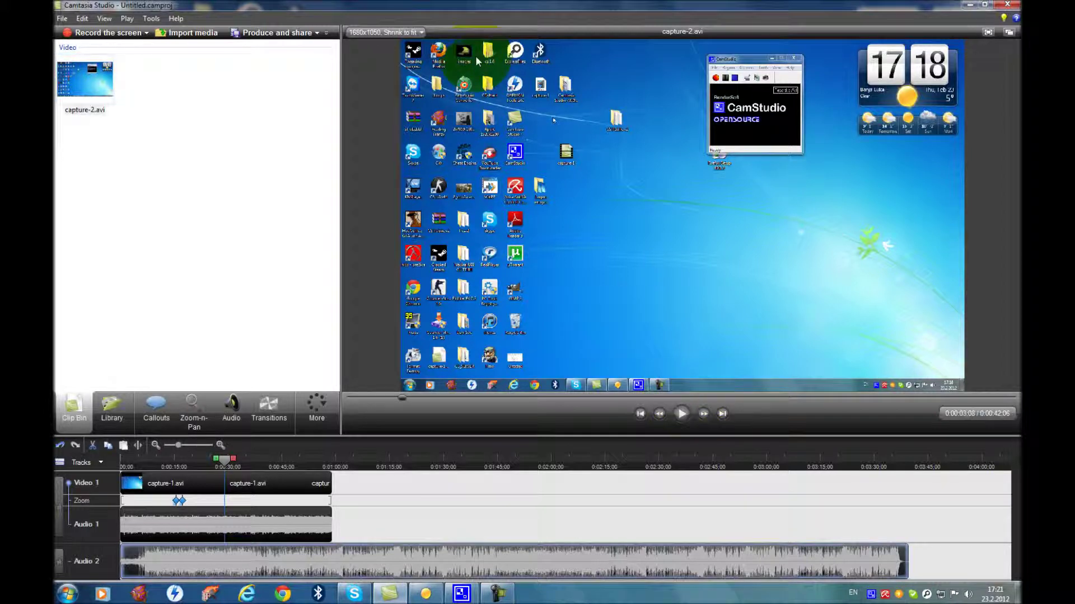
- Set the editing dimensions to the 1280 x 720 YouTube & HD preset
{"action": "left_click", "coordinate": [396, 33]}
{"action": "left_click", "coordinate": [395, 76]}
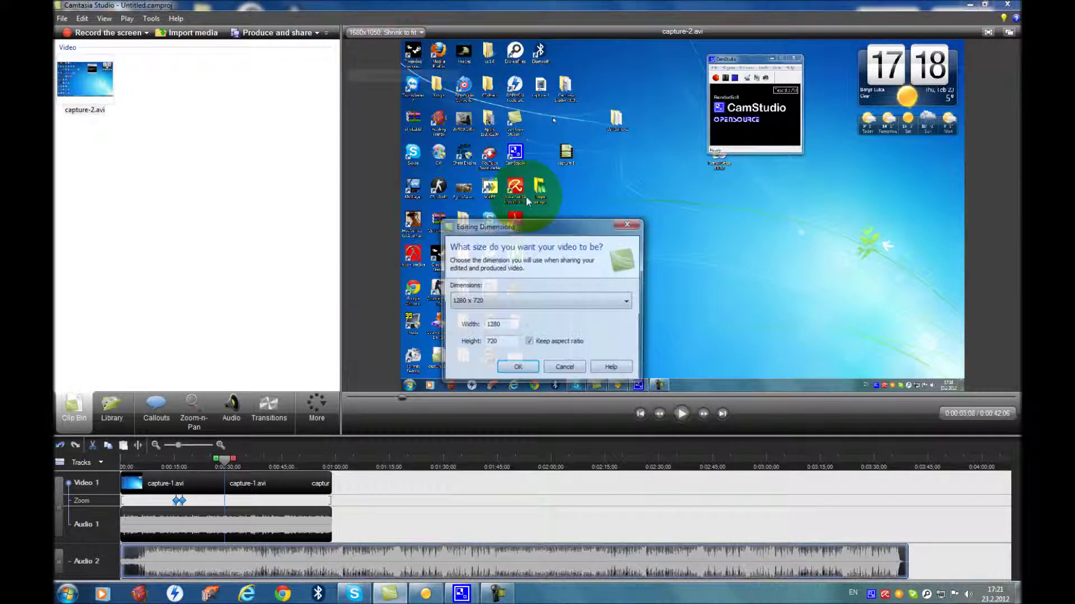
{"action": "left_click", "coordinate": [535, 301]}
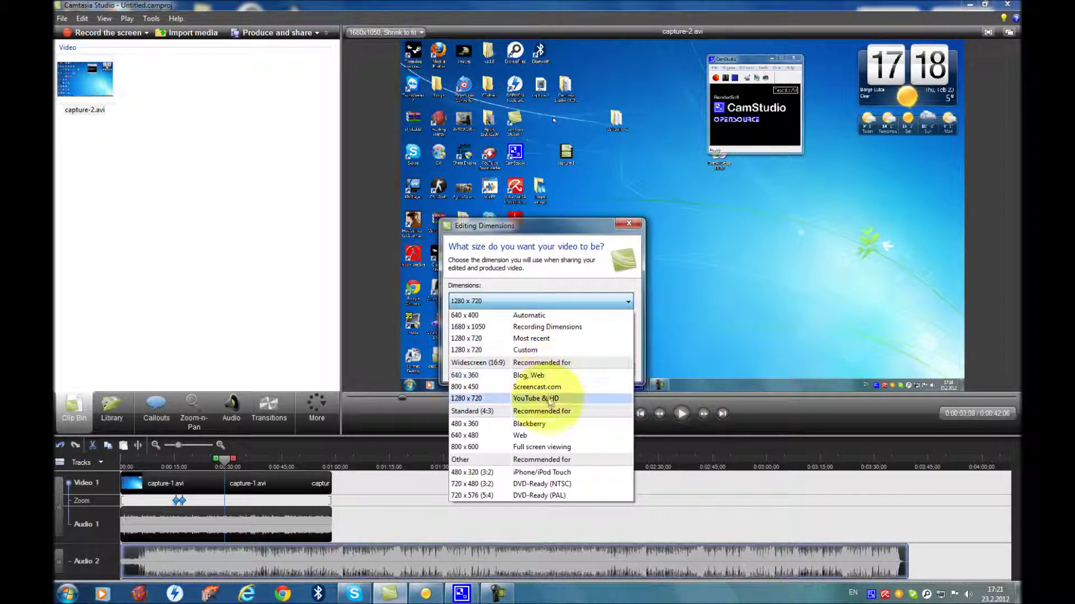
{"action": "left_click", "coordinate": [550, 398]}
{"action": "left_click", "coordinate": [517, 371]}
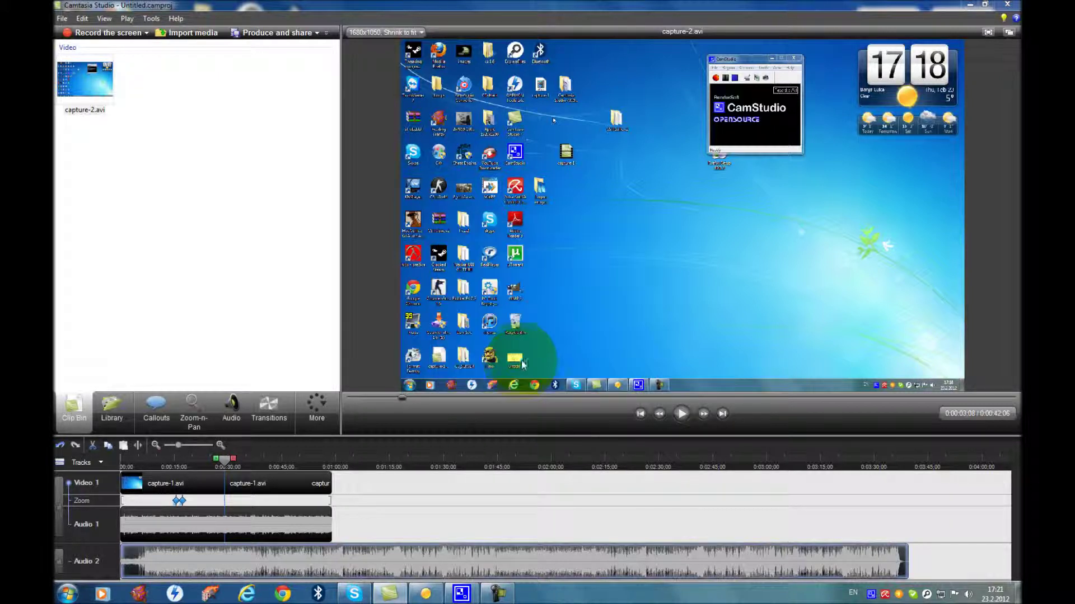
- Import the last audio track of the Super Hitovi Folk Muzike - 2009 - Vol. 1 folder into the clip bin
{"action": "left_click", "coordinate": [302, 41]}
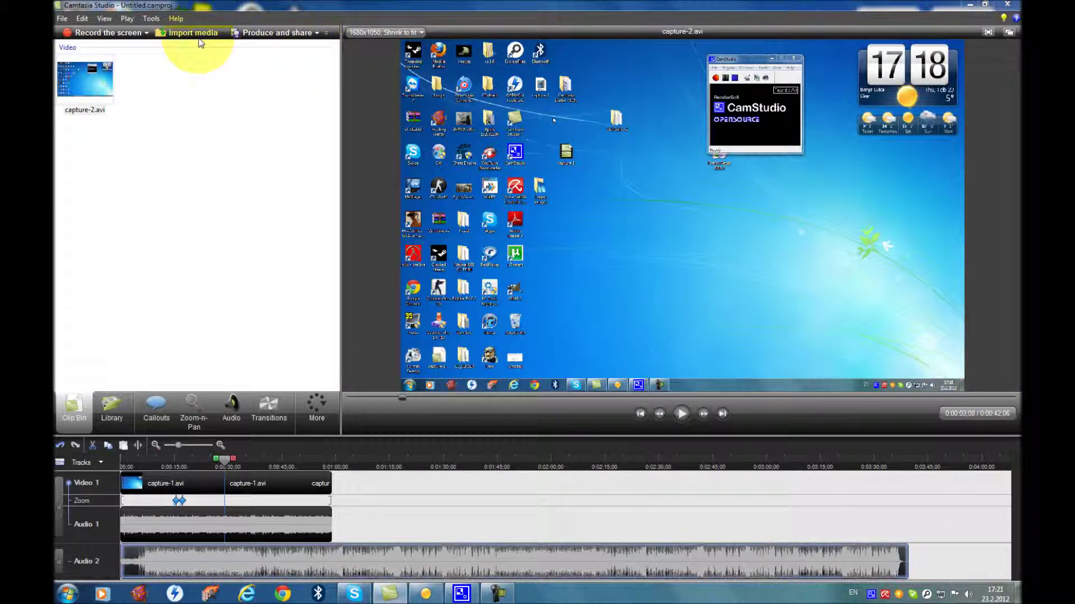
{"action": "left_click", "coordinate": [177, 35]}
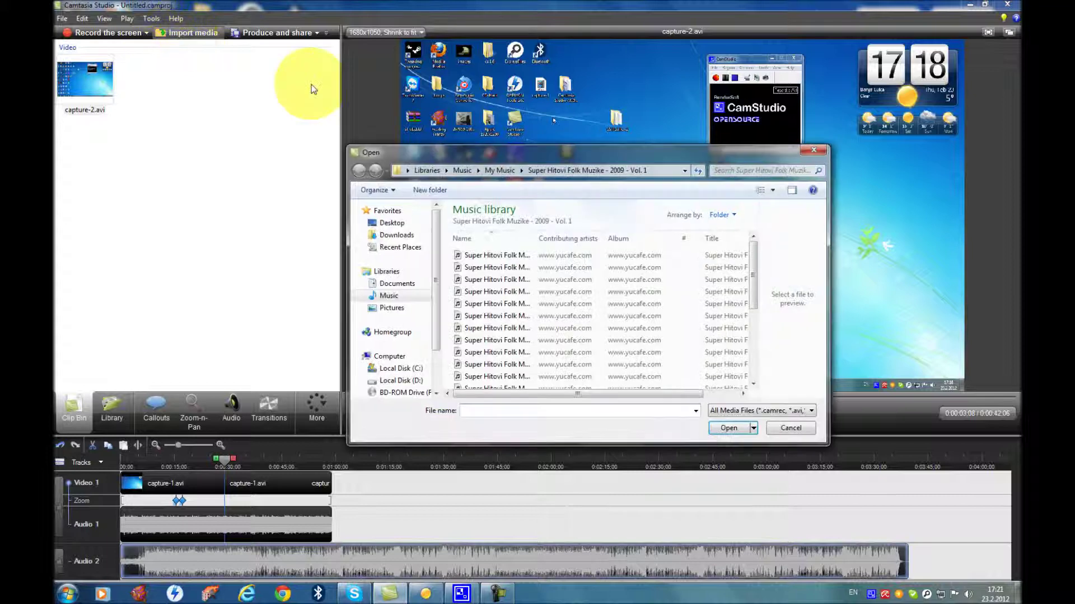
{"action": "left_click", "coordinate": [543, 340]}
{"action": "scroll", "coordinate": [543, 340], "scroll_direction": "down", "scroll_amount": 1}
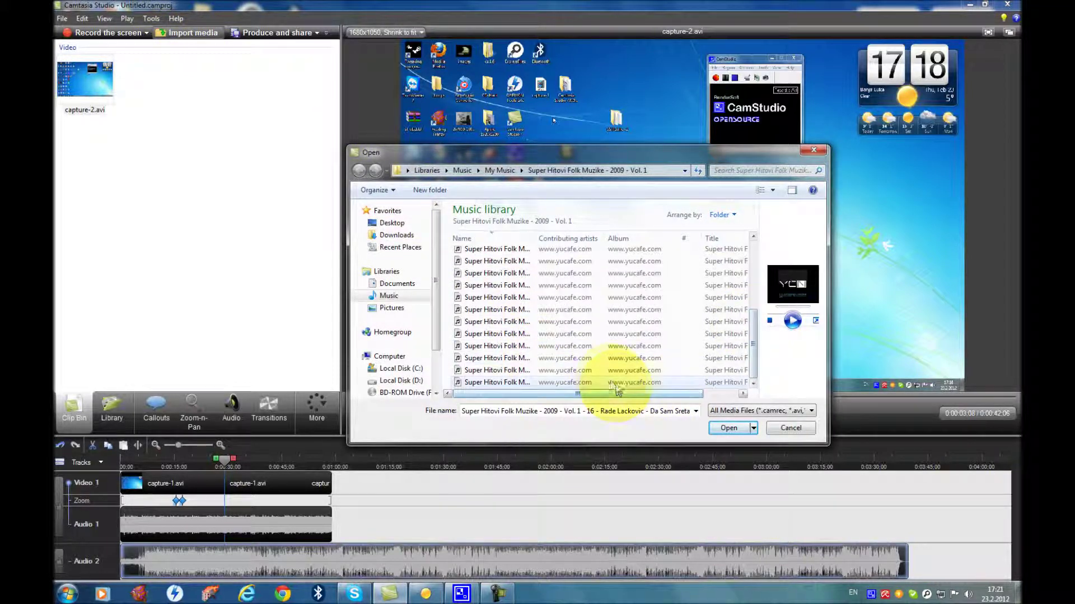
{"action": "left_click", "coordinate": [611, 383]}
{"action": "double_click", "coordinate": [611, 383]}
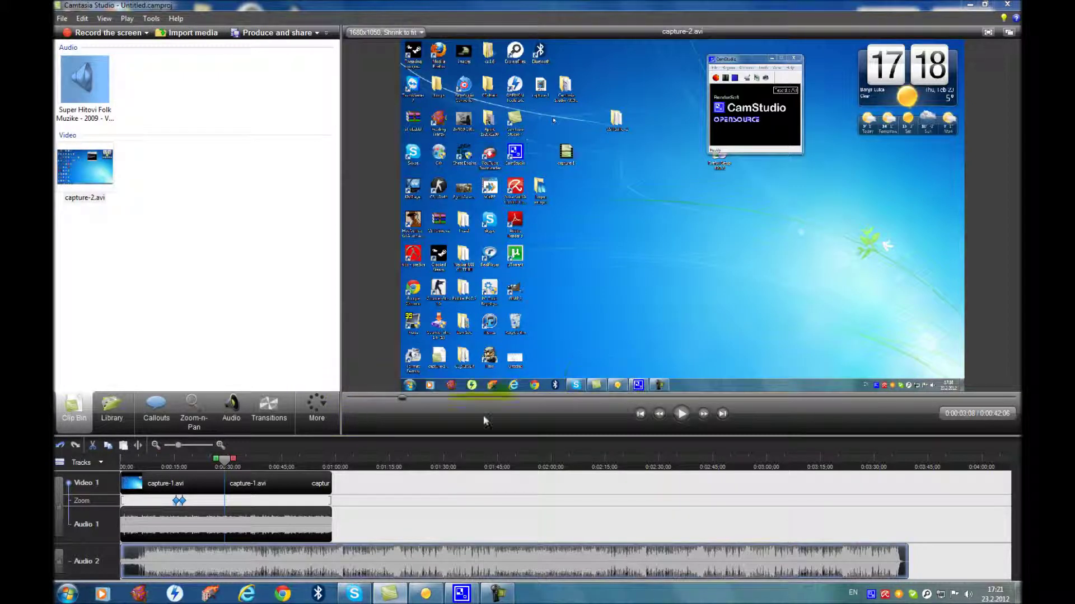
- Replace the existing music on the Audio 2 track with the imported song, placed at the start of the timeline
{"action": "right_click", "coordinate": [85, 101]}
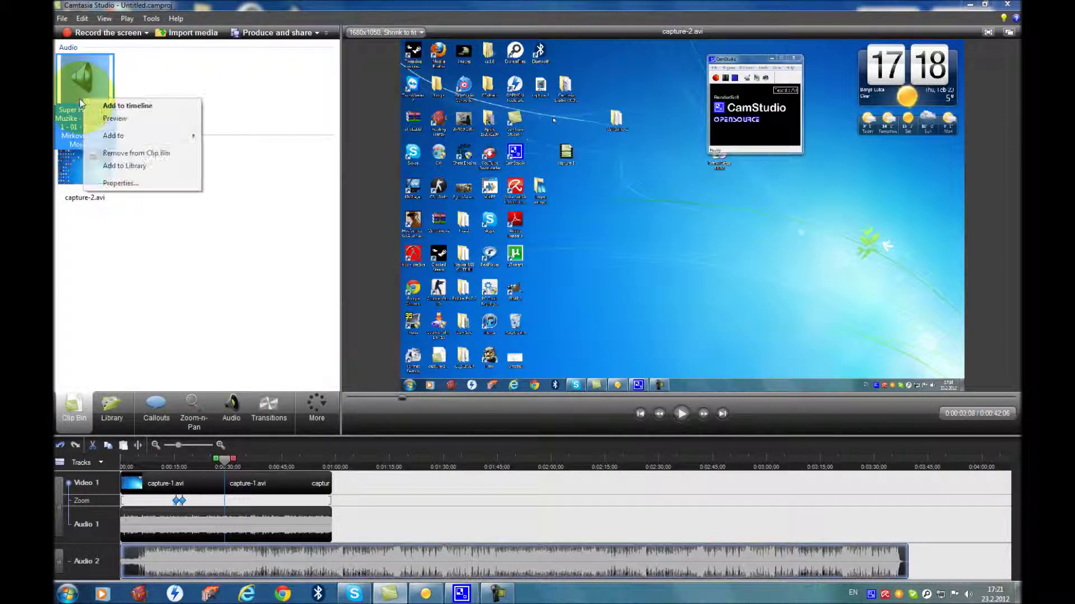
{"action": "left_click", "coordinate": [135, 106]}
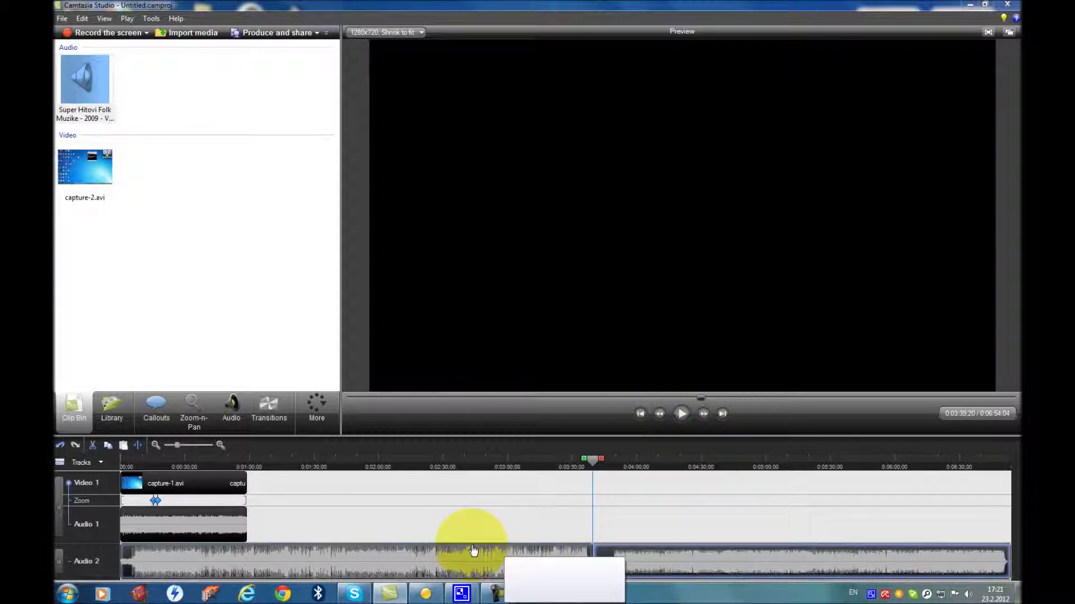
{"action": "right_click", "coordinate": [399, 564]}
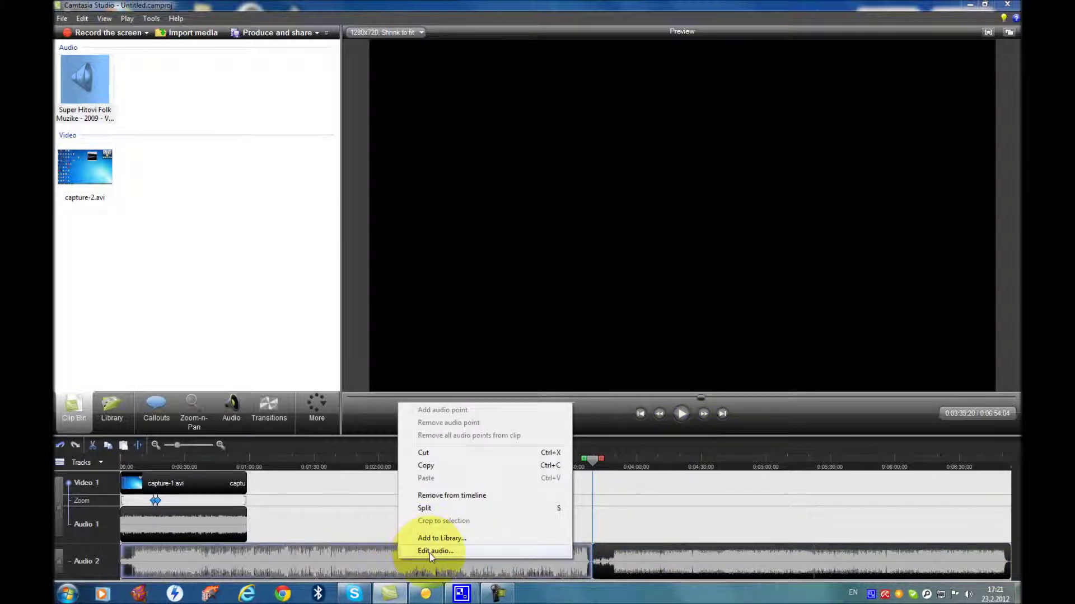
{"action": "left_click", "coordinate": [442, 497]}
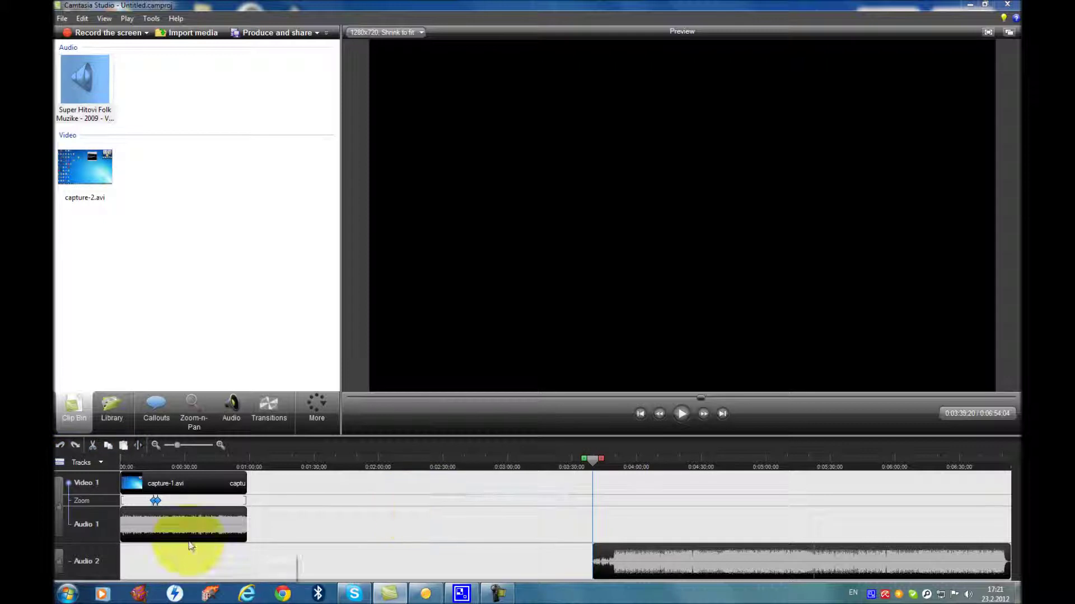
{"action": "left_click_drag", "start_coordinate": [684, 559], "coordinate": [155, 566]}
- Shift the music clip on Audio 2 so it begins about 23 seconds into the timeline
{"action": "left_click", "coordinate": [85, 166]}
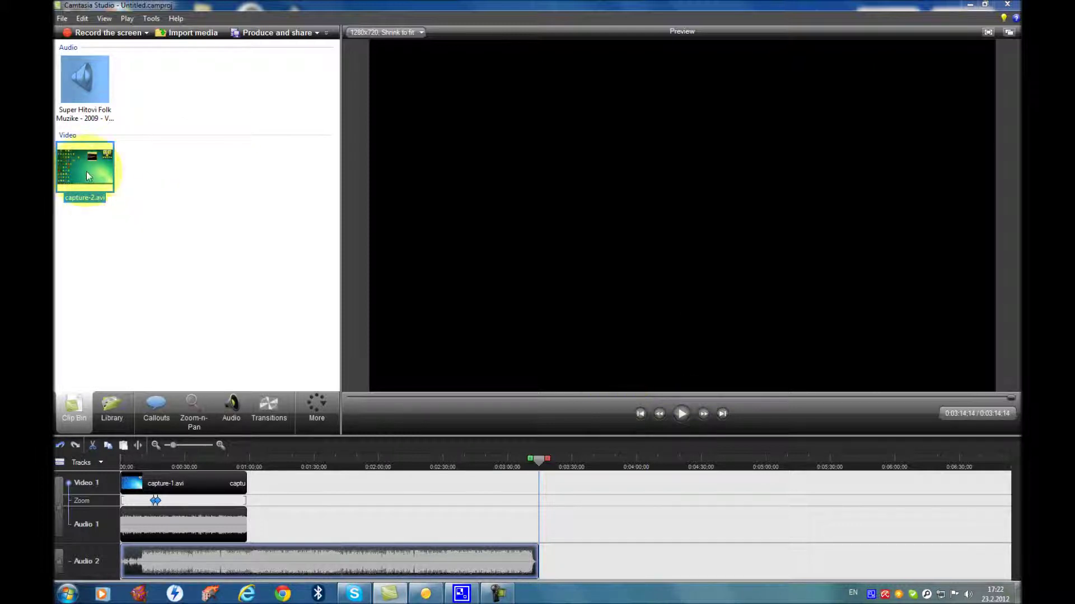
{"action": "double_click", "coordinate": [87, 171]}
{"action": "left_click_drag", "start_coordinate": [279, 560], "coordinate": [285, 559]}
{"action": "right_click", "coordinate": [231, 516]}
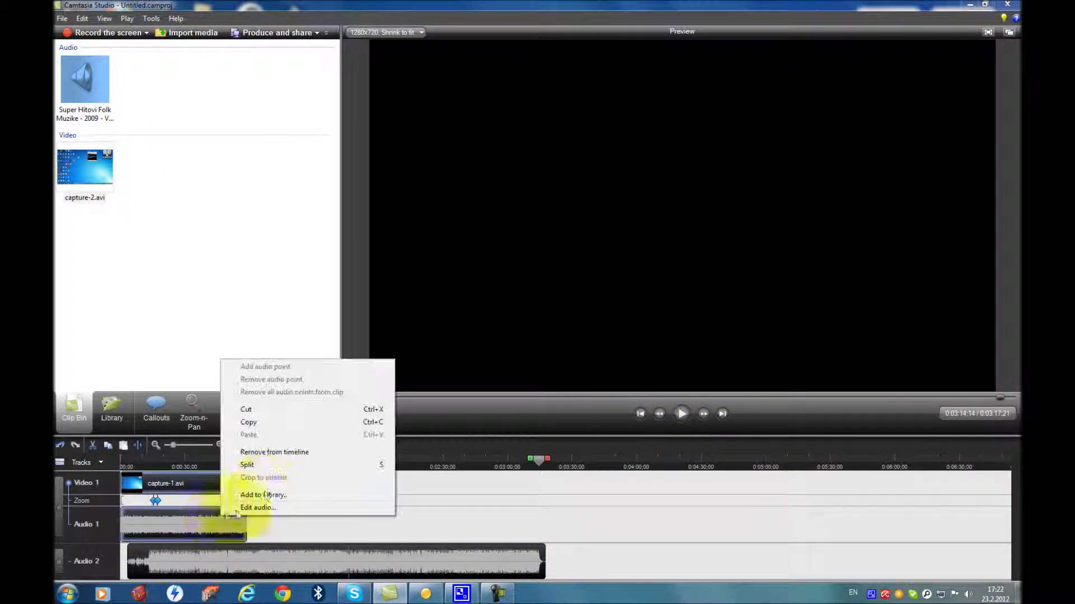
{"action": "left_click", "coordinate": [188, 514]}
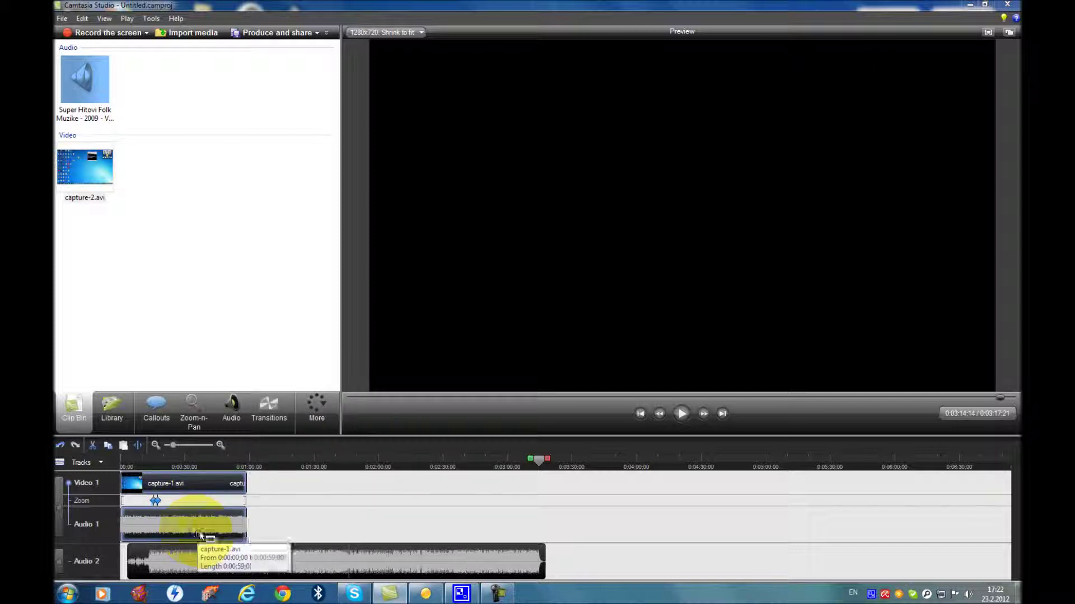
{"action": "left_click_drag", "start_coordinate": [236, 560], "coordinate": [277, 557]}
- Cut the imported music clip out of the Audio 2 track
{"action": "right_click", "coordinate": [277, 520]}
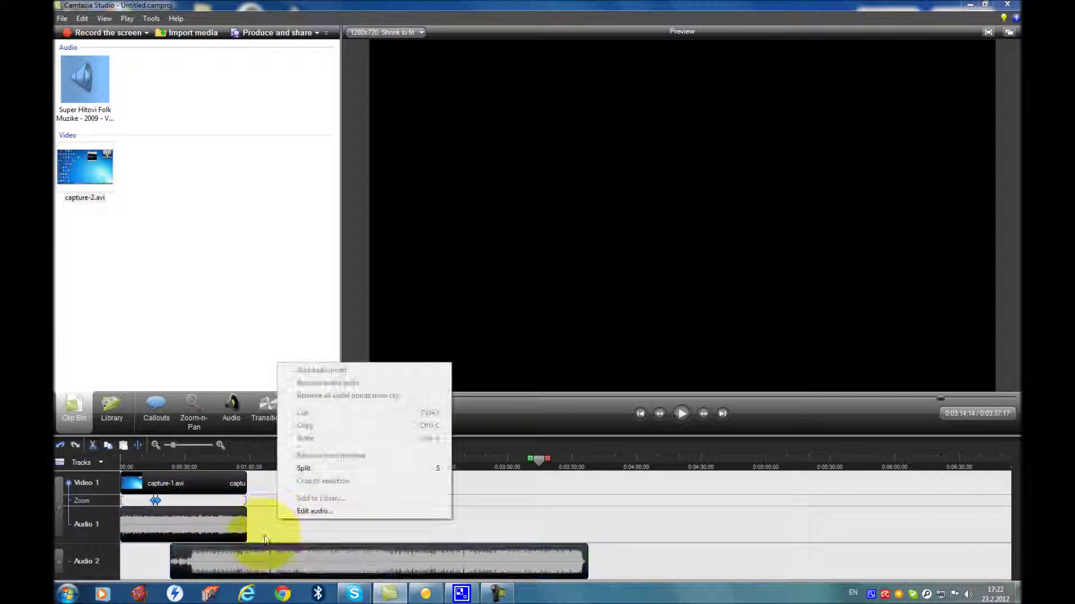
{"action": "left_click", "coordinate": [251, 562]}
{"action": "right_click", "coordinate": [253, 558]}
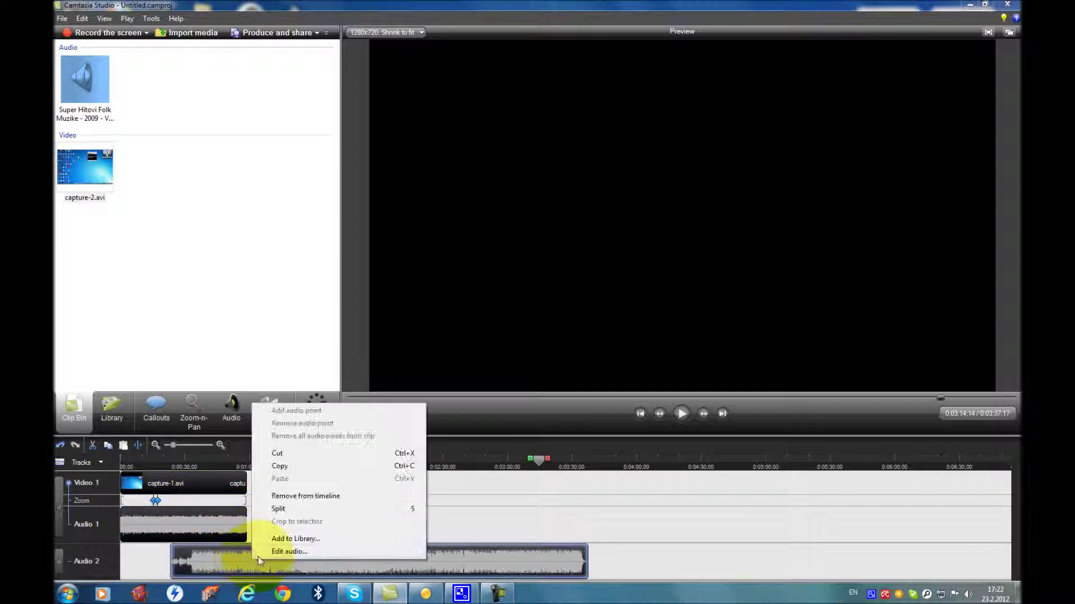
{"action": "left_click", "coordinate": [277, 454]}
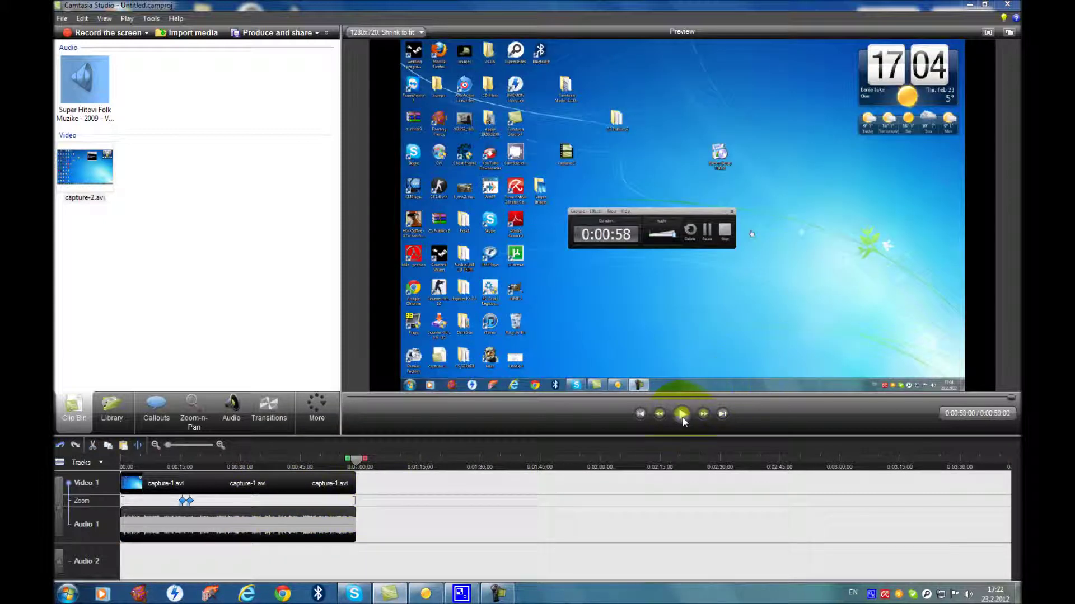
- Add a Zoom-n-Pan keyframe about 1 second into the recording, scaled to 211% on the upper-left desktop icons
{"action": "left_click", "coordinate": [684, 418]}
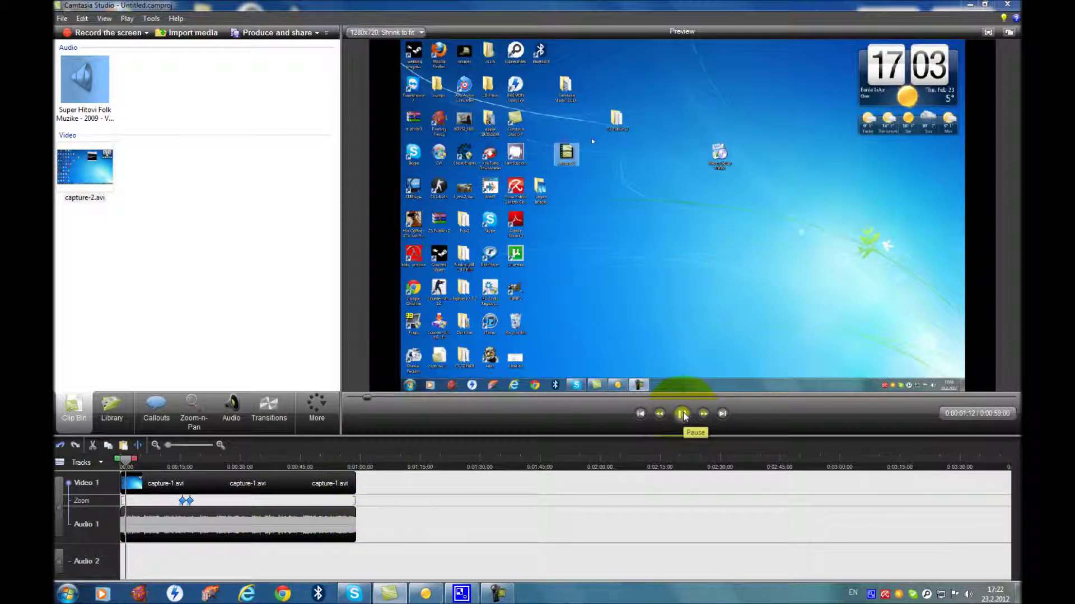
{"action": "left_click", "coordinate": [682, 415]}
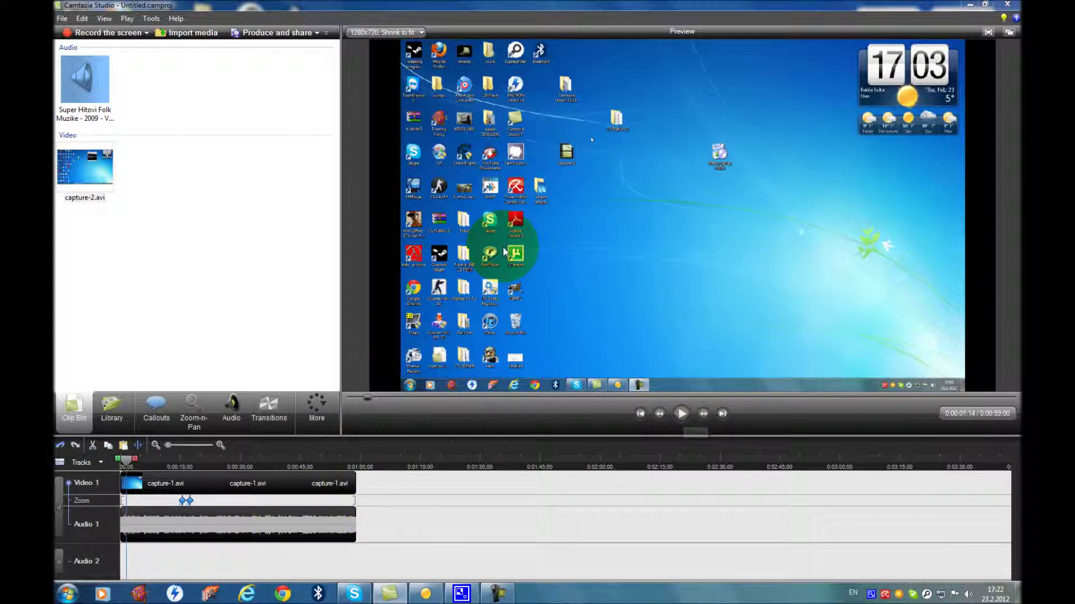
{"action": "left_click", "coordinate": [188, 419]}
{"action": "left_click_drag", "start_coordinate": [79, 261], "coordinate": [125, 270]}
{"action": "mouse_move", "coordinate": [168, 157]}
{"action": "left_mouse_down"}
{"action": "mouse_move", "coordinate": [130, 112]}
{"action": "mouse_move", "coordinate": [157, 161]}
{"action": "left_mouse_up"}
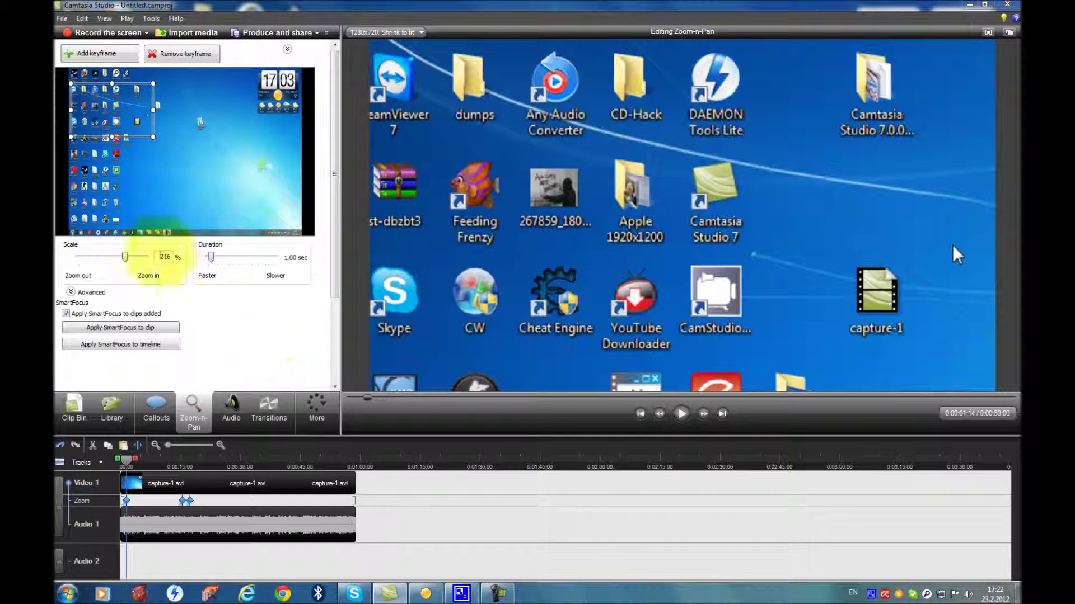
{"action": "mouse_move", "coordinate": [125, 259]}
{"action": "left_mouse_down"}
{"action": "mouse_move", "coordinate": [66, 264]}
{"action": "mouse_move", "coordinate": [163, 257]}
{"action": "mouse_move", "coordinate": [127, 256]}
{"action": "left_mouse_up"}
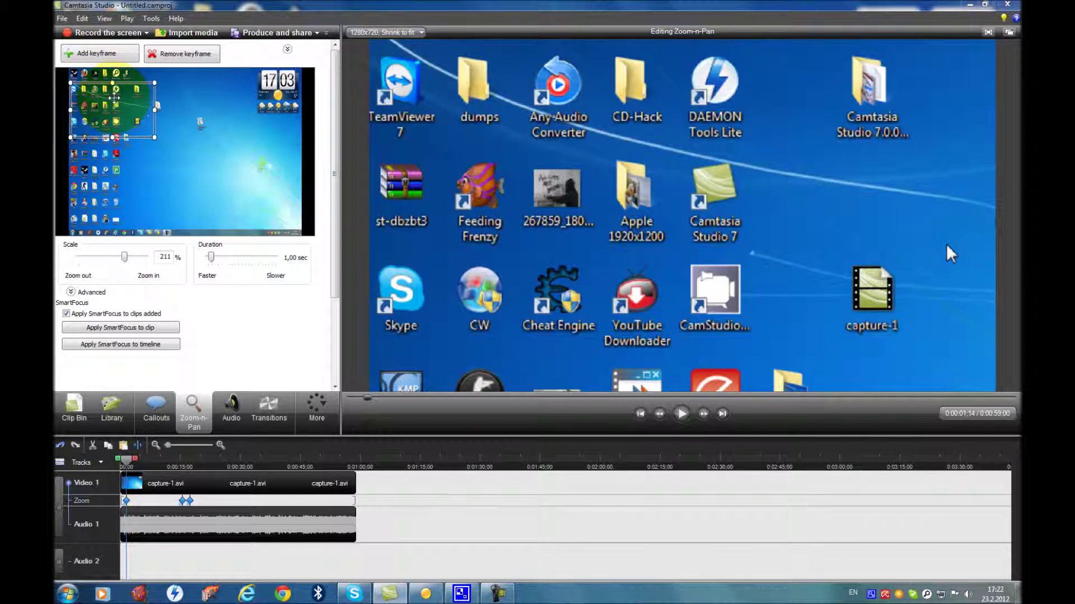
{"action": "left_click_drag", "start_coordinate": [113, 98], "coordinate": [115, 99]}
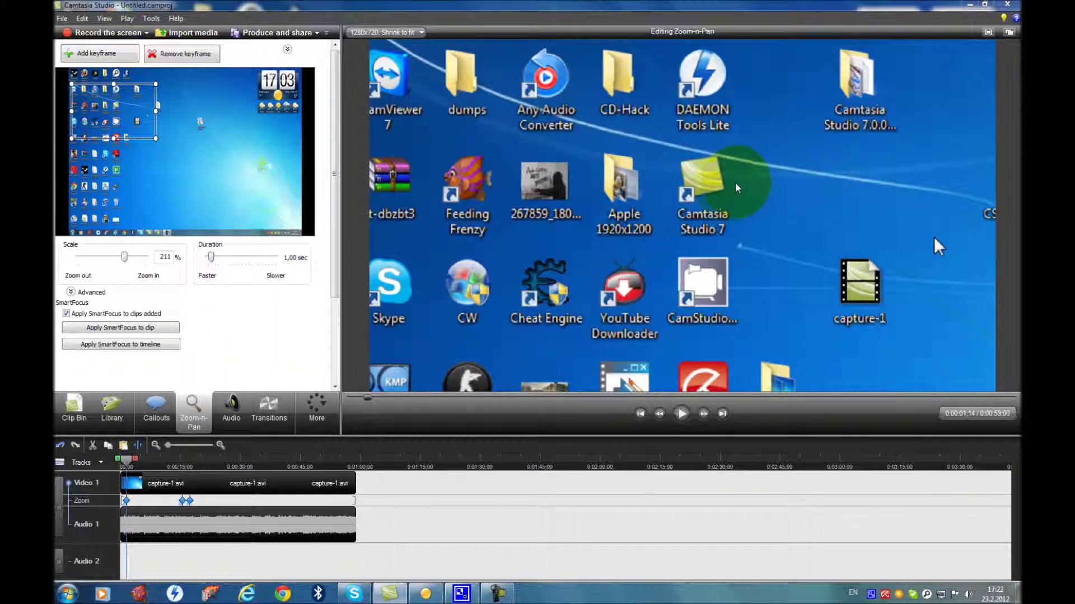
- Play on to about 7 seconds and add a zoom-out keyframe at 68% scale showing the whole desktop
{"action": "left_click", "coordinate": [682, 414]}
{"action": "left_click", "coordinate": [681, 414]}
{"action": "left_click", "coordinate": [682, 414]}
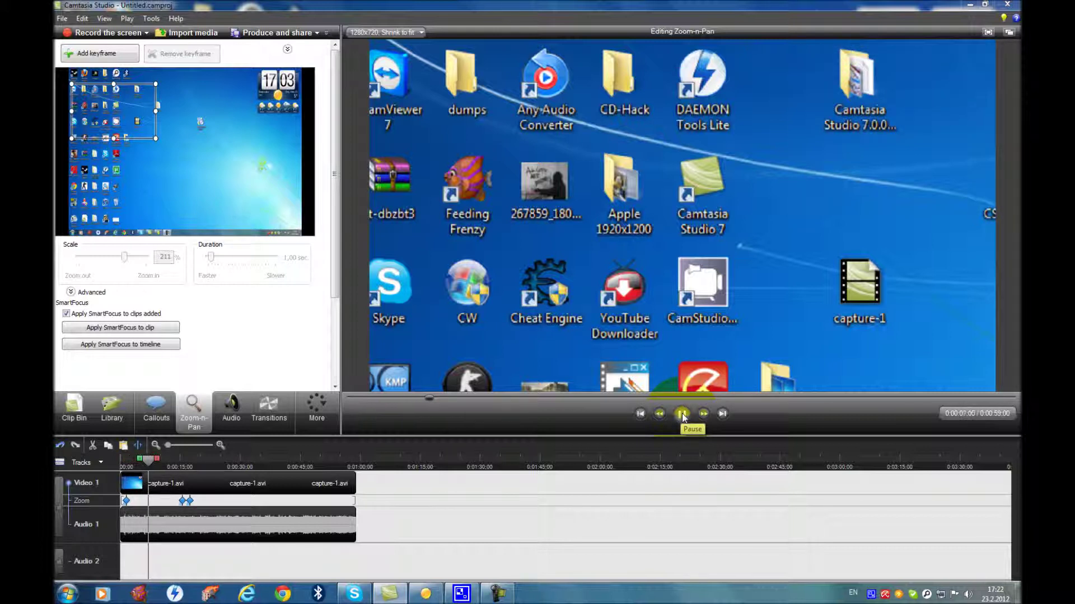
{"action": "left_click", "coordinate": [682, 414]}
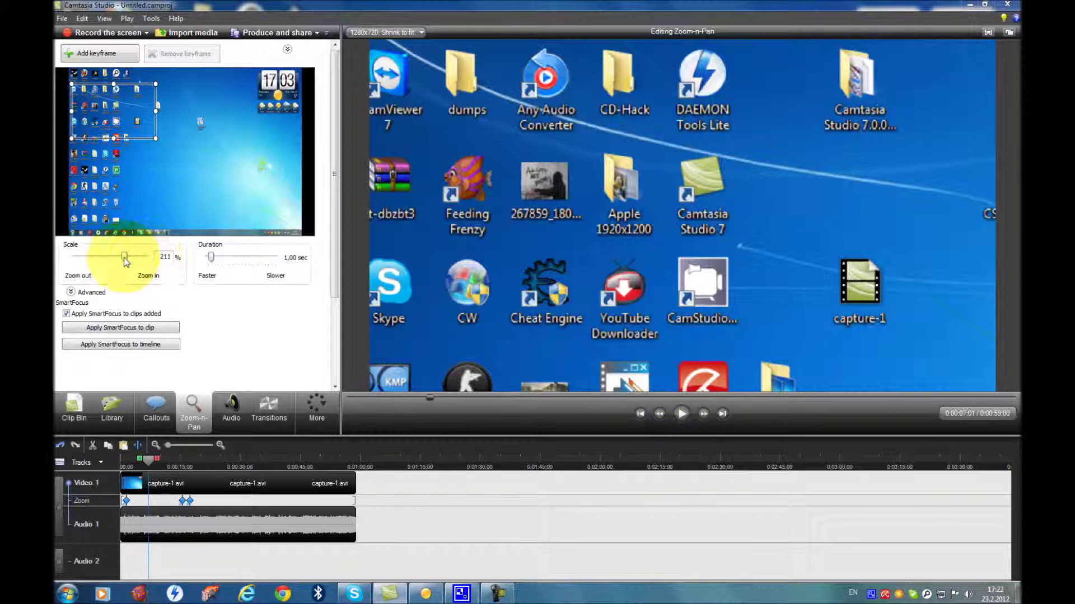
{"action": "left_click_drag", "start_coordinate": [124, 258], "coordinate": [78, 257]}
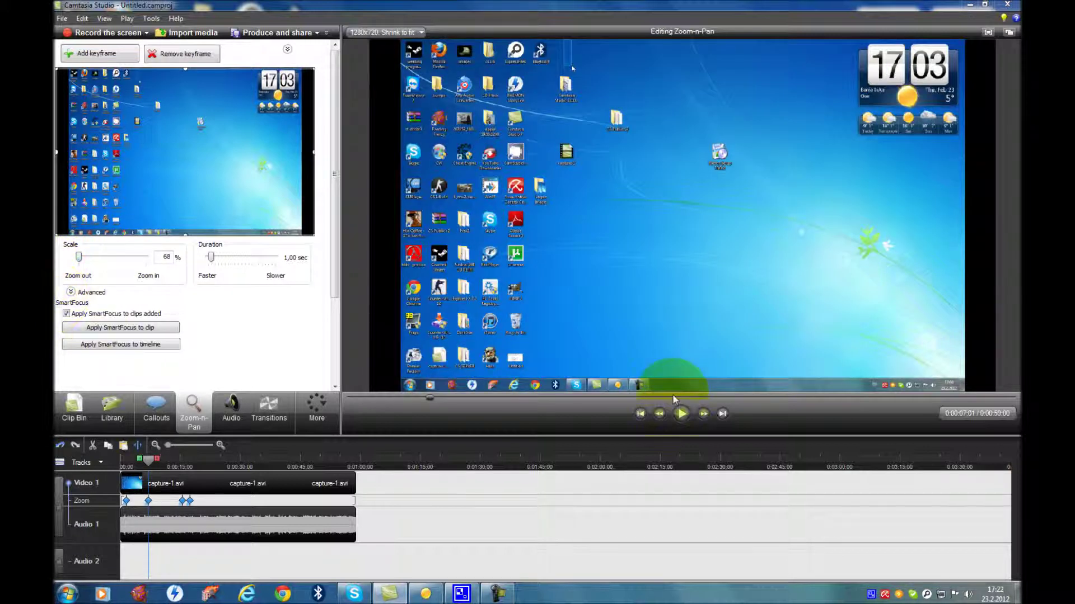
- Shift the zoom-out keyframe to about 0:00:07;20 and play back the zoomed section of the recording
{"action": "left_click", "coordinate": [681, 414]}
{"action": "left_click", "coordinate": [124, 501]}
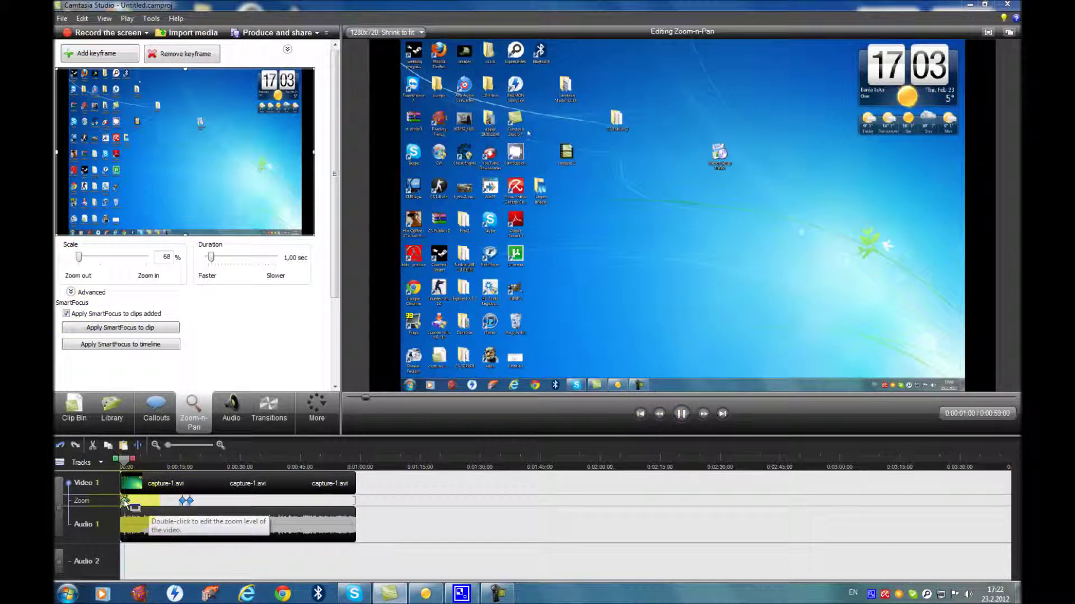
{"action": "left_click_drag", "start_coordinate": [125, 502], "coordinate": [156, 511]}
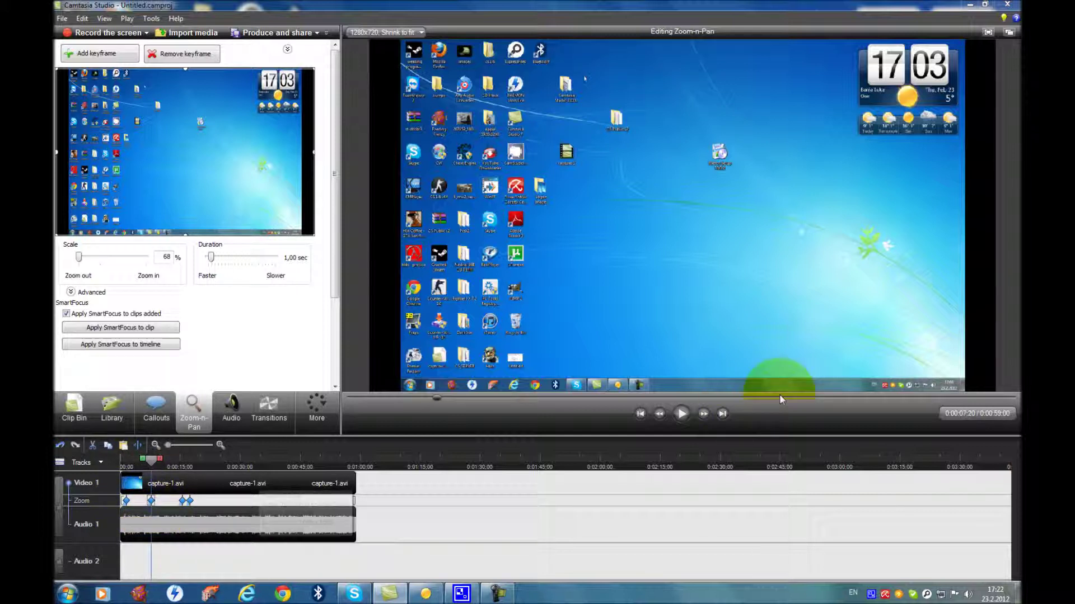
{"action": "left_click", "coordinate": [682, 414]}
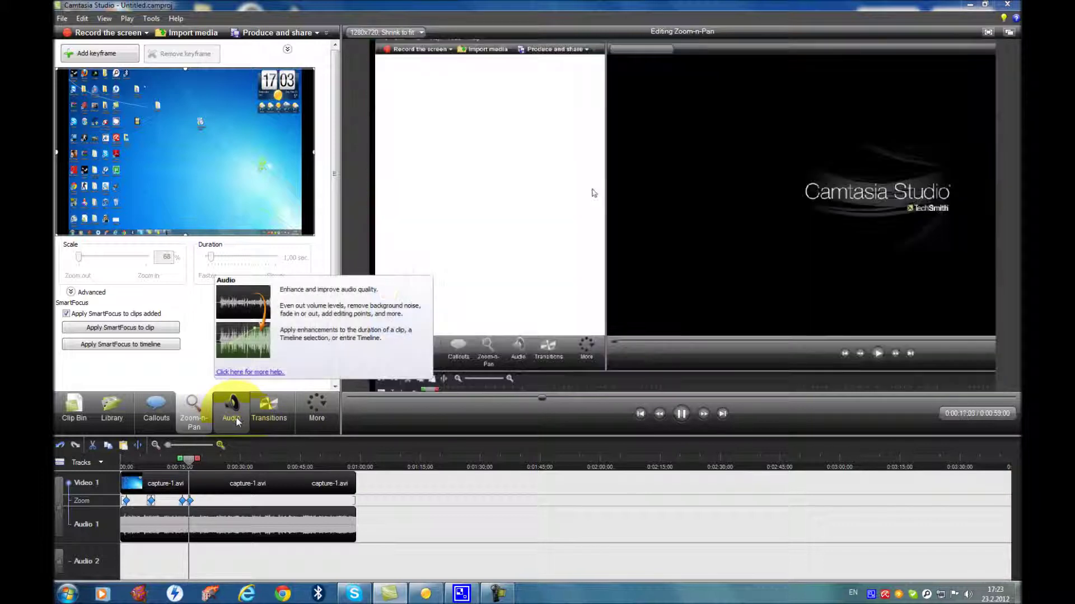
- Raise the volume of the Audio 1 track by one step and lower it by one step again
{"action": "left_click", "coordinate": [247, 411]}
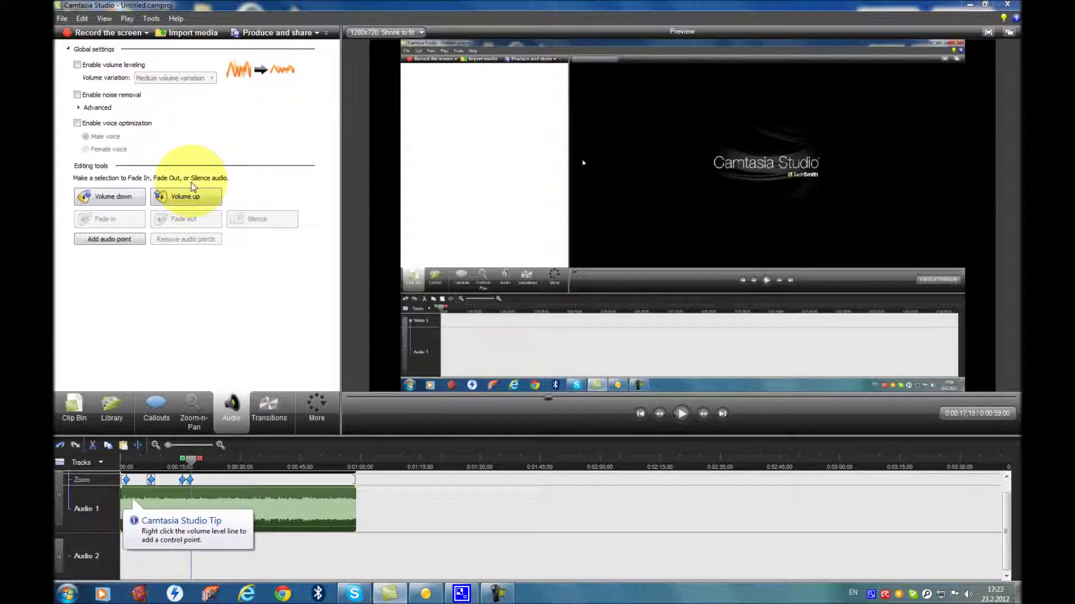
{"action": "left_click", "coordinate": [190, 191]}
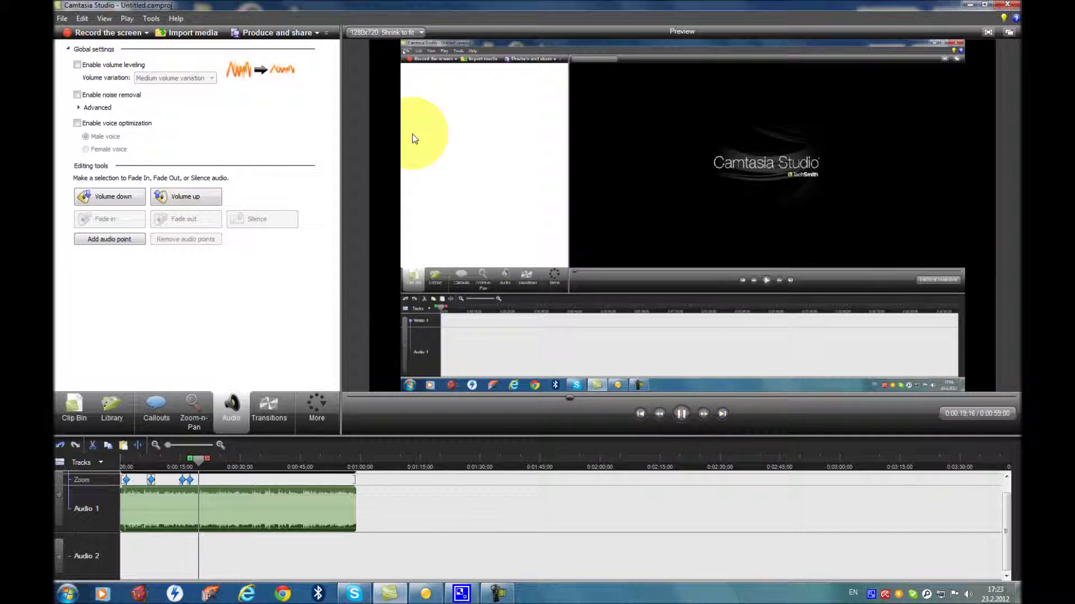
{"action": "left_click", "coordinate": [96, 196]}
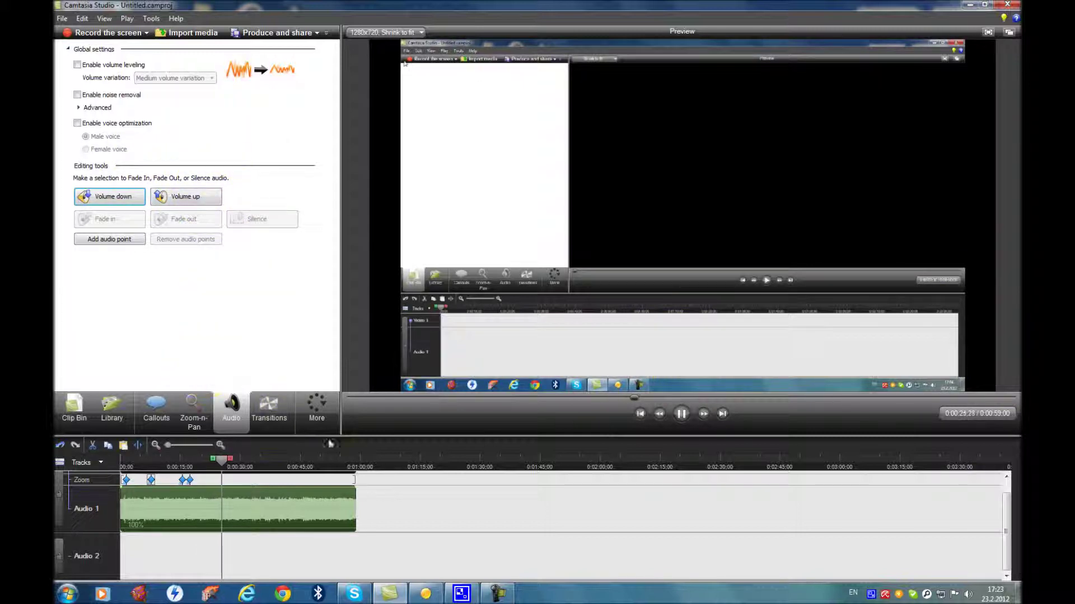
- Add a Highlighter callout at about 34 seconds, shrink it to about 45 x 37 near the centre of the frame, and preview it
{"action": "left_click", "coordinate": [171, 415]}
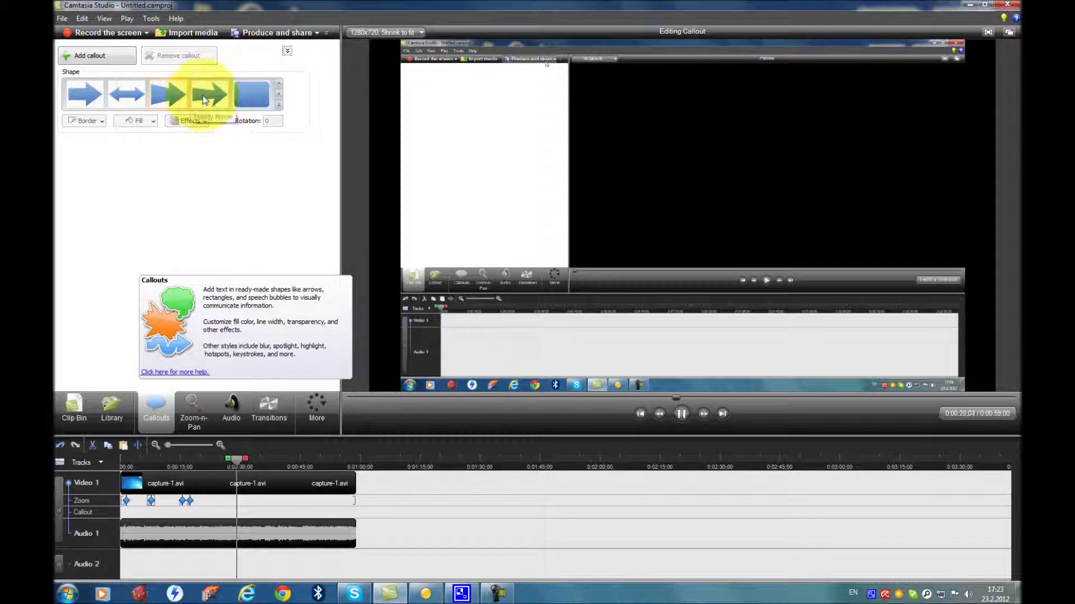
{"action": "left_click", "coordinate": [278, 104]}
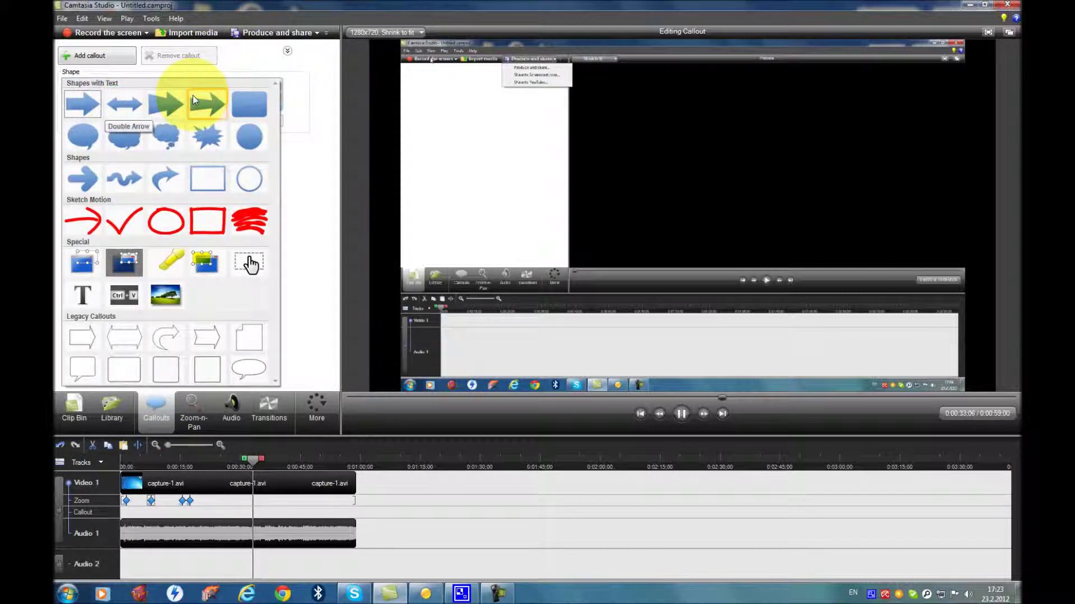
{"action": "left_click", "coordinate": [172, 258]}
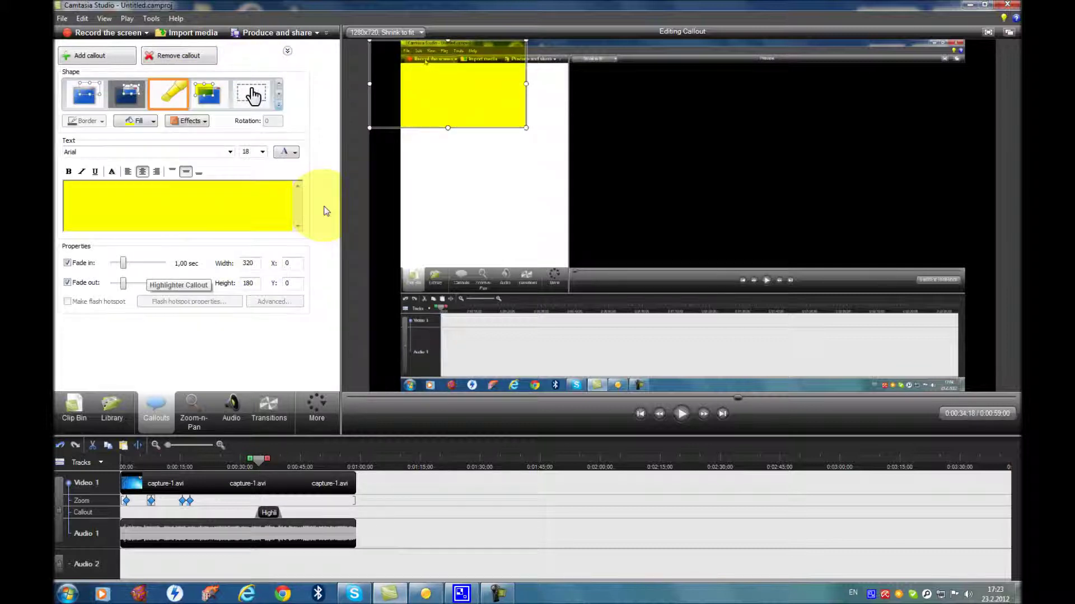
{"action": "left_click_drag", "start_coordinate": [466, 96], "coordinate": [546, 98]}
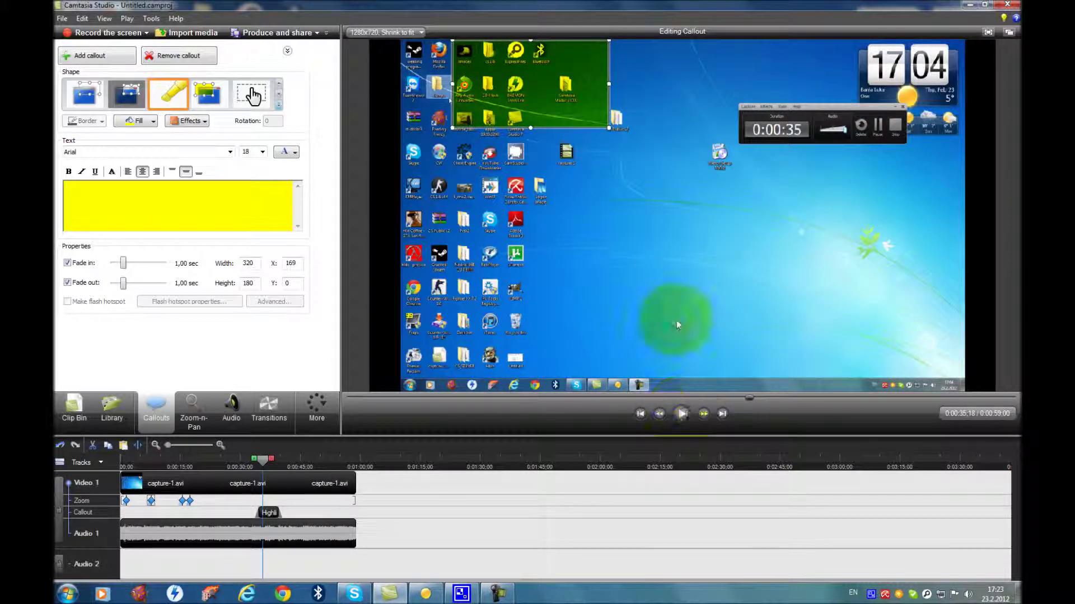
{"action": "left_click_drag", "start_coordinate": [609, 129], "coordinate": [670, 241]}
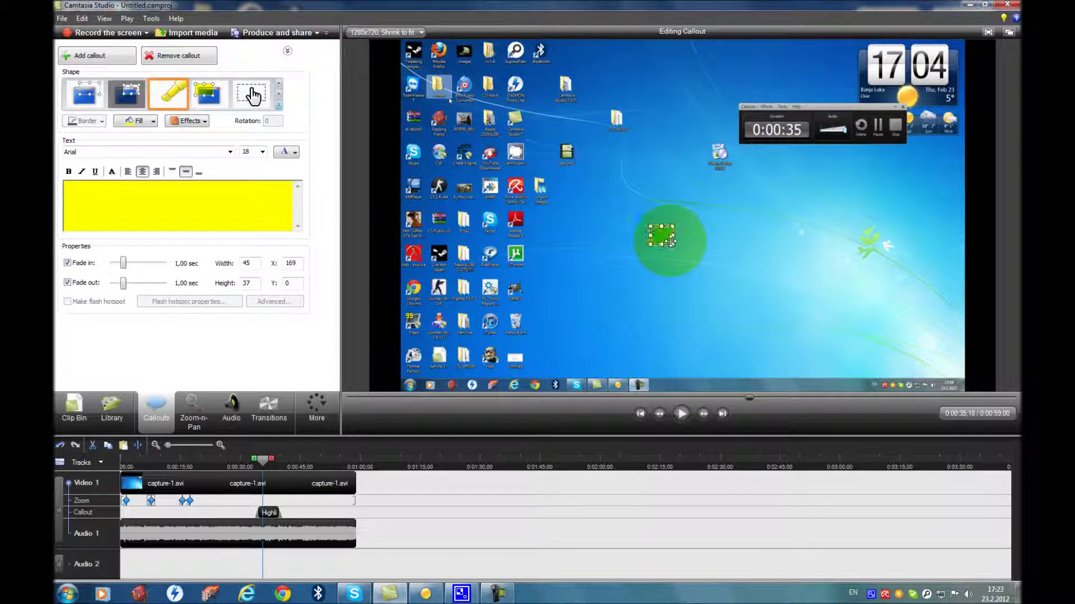
{"action": "key", "text": "space"}
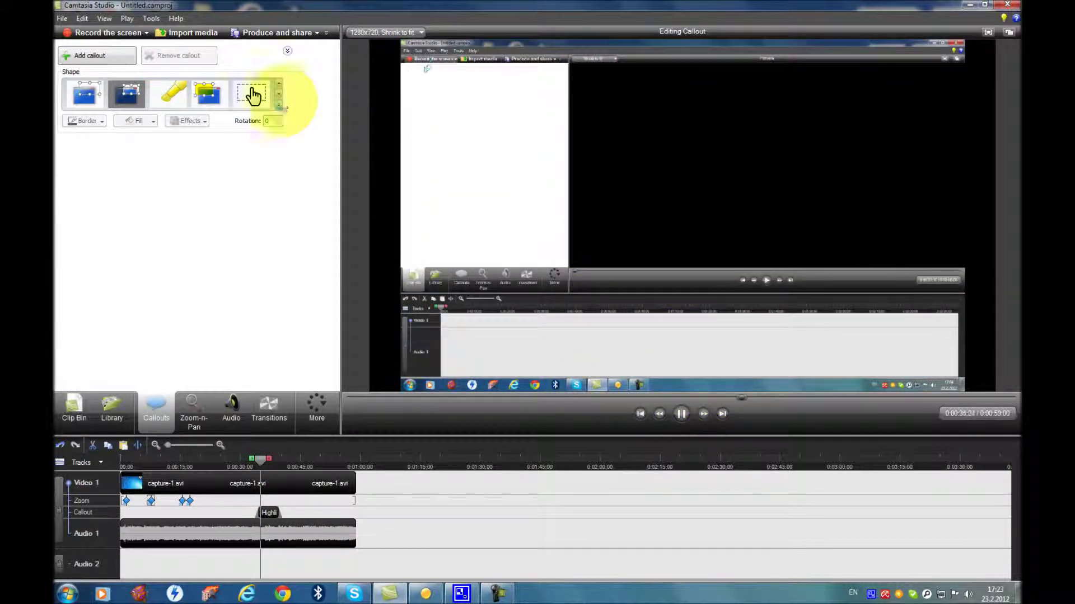
- Add a highlight rectangle callout at about 35 seconds, move it to about X 456, Y 380, and play it back
{"action": "left_click", "coordinate": [203, 98]}
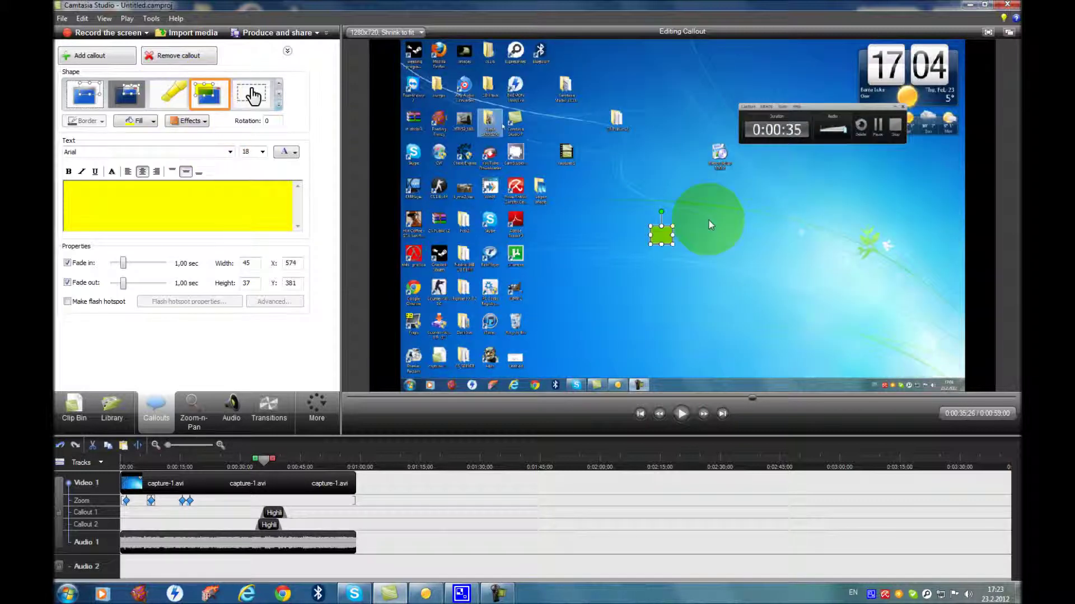
{"action": "left_click_drag", "start_coordinate": [657, 233], "coordinate": [604, 241]}
{"action": "left_click", "coordinate": [681, 414]}
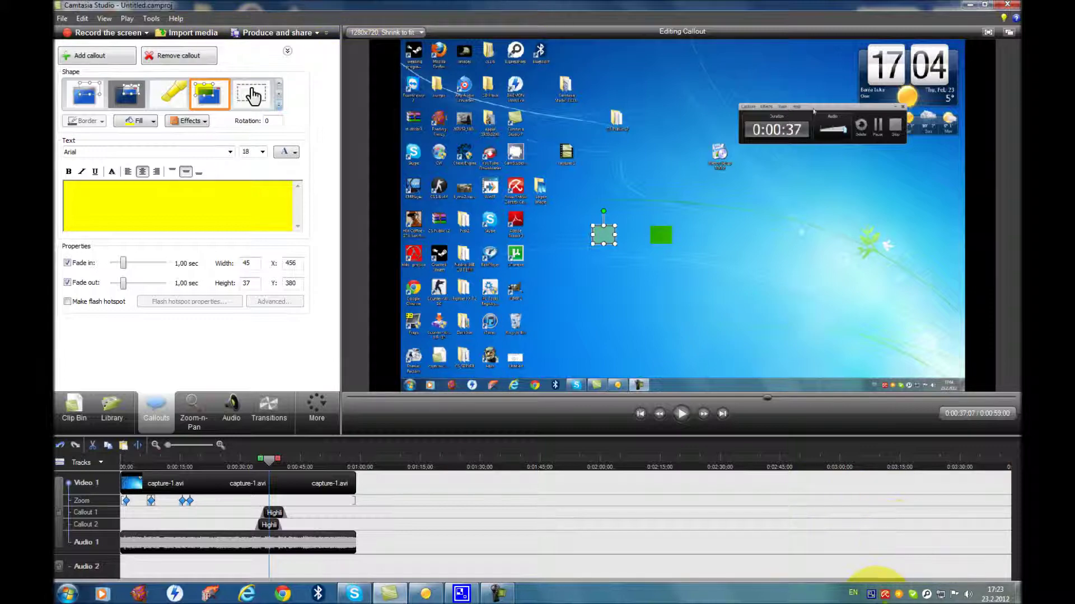
{"action": "right_click", "coordinate": [871, 593]}
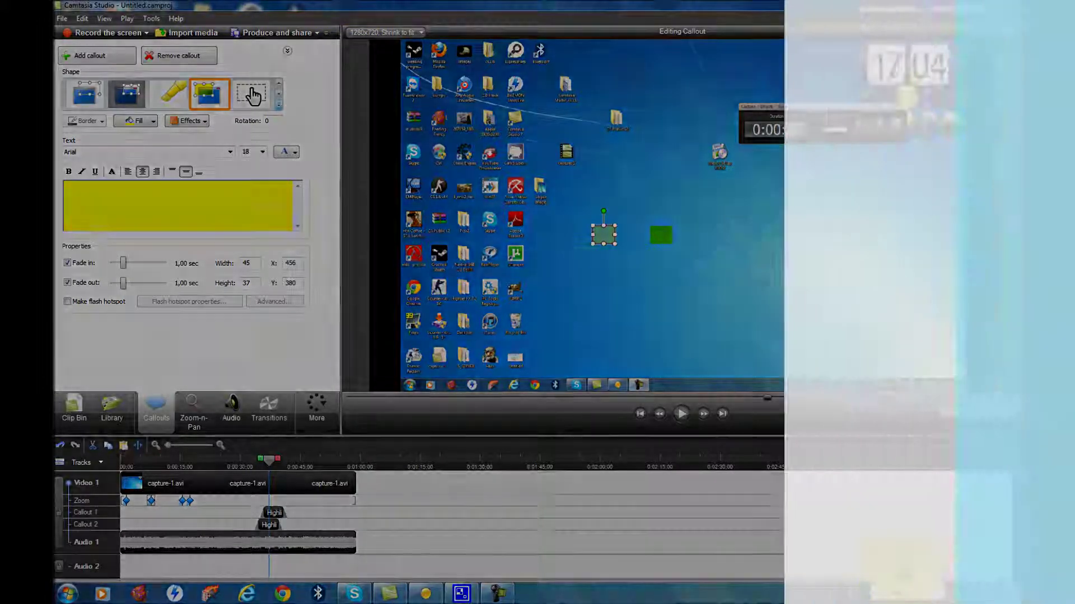